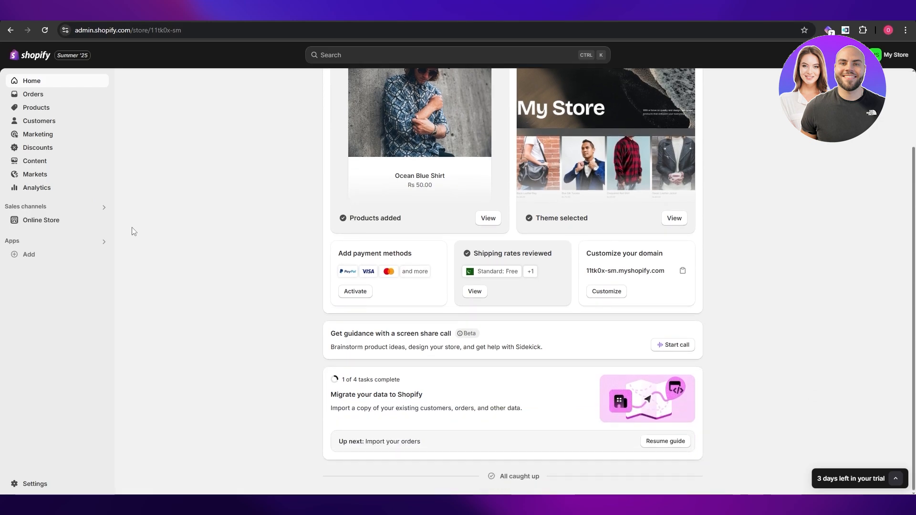
# Open the current Horizon theme of the online store for customization.
pyautogui.scroll(2, 134, 231)
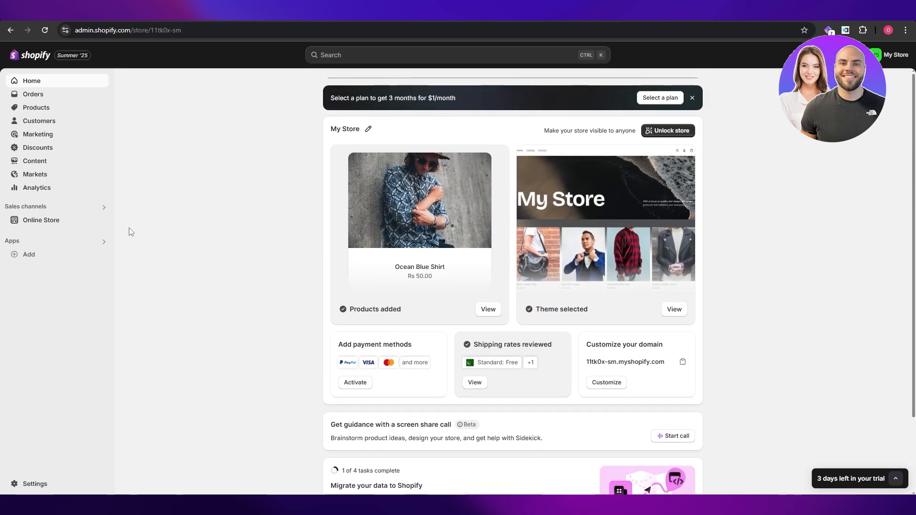
pyautogui.click(39, 221)
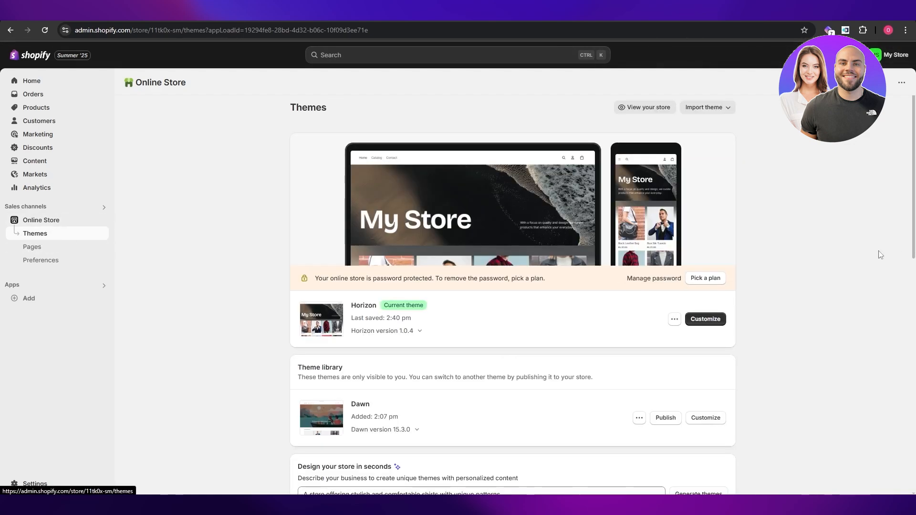
pyautogui.scroll(-2, 511, 216)
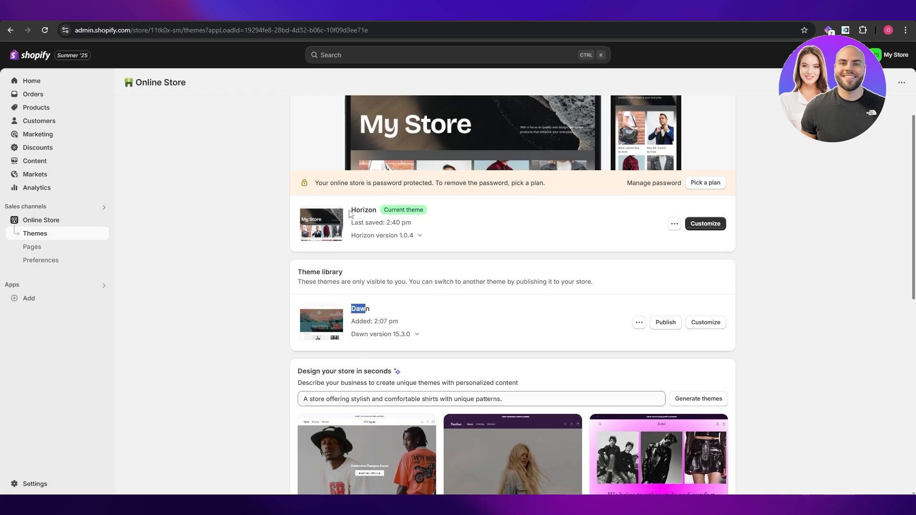
pyautogui.moveTo(351, 210); pyautogui.dragTo(367, 211)
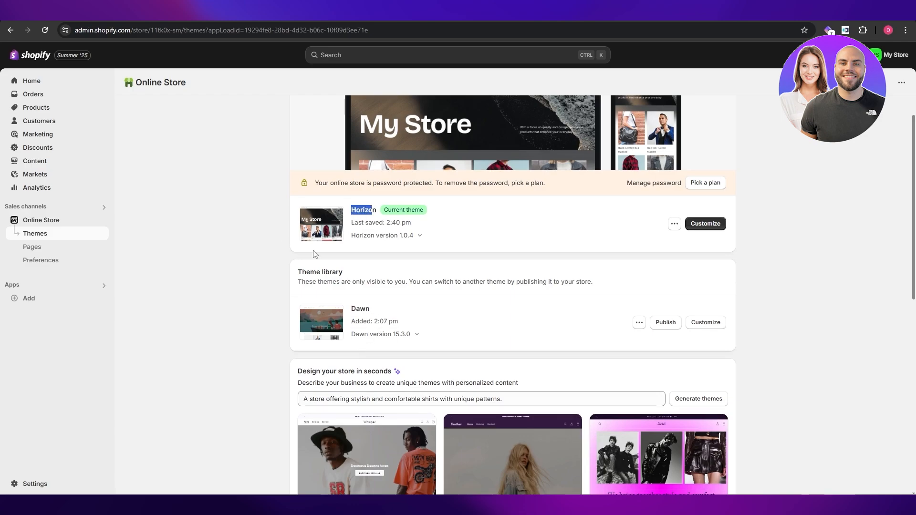
pyautogui.scroll(-2, 315, 255)
pyautogui.scroll(4, 218, 254)
pyautogui.click(704, 318)
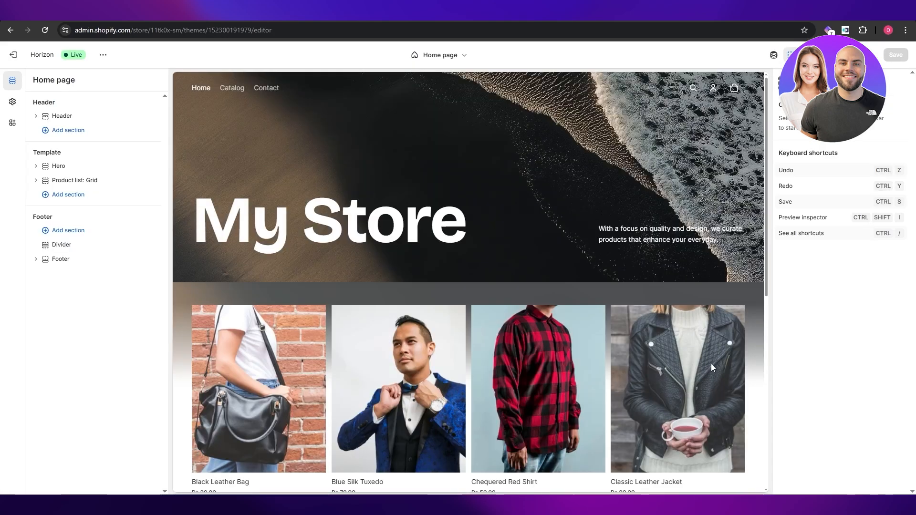
# Create a page template named FAQ based on the Default page template.
pyautogui.scroll(-7, 711, 363)
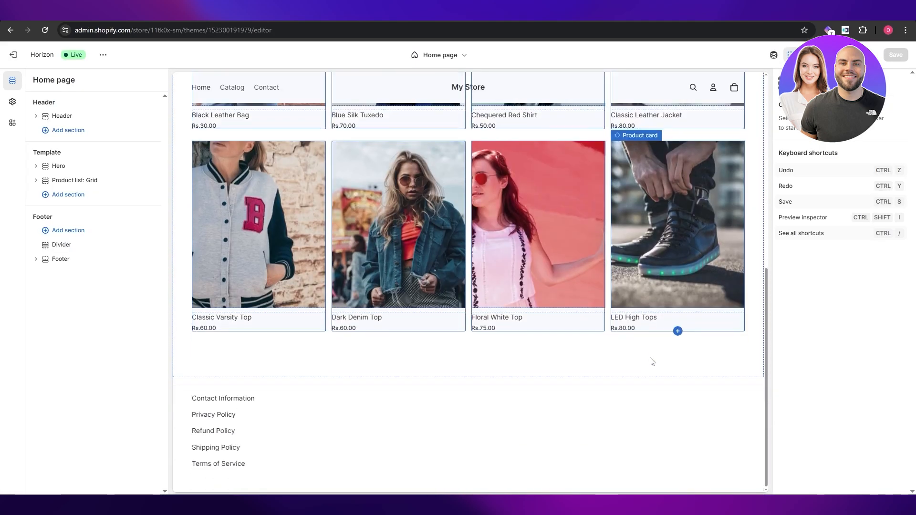
pyautogui.scroll(8, 653, 361)
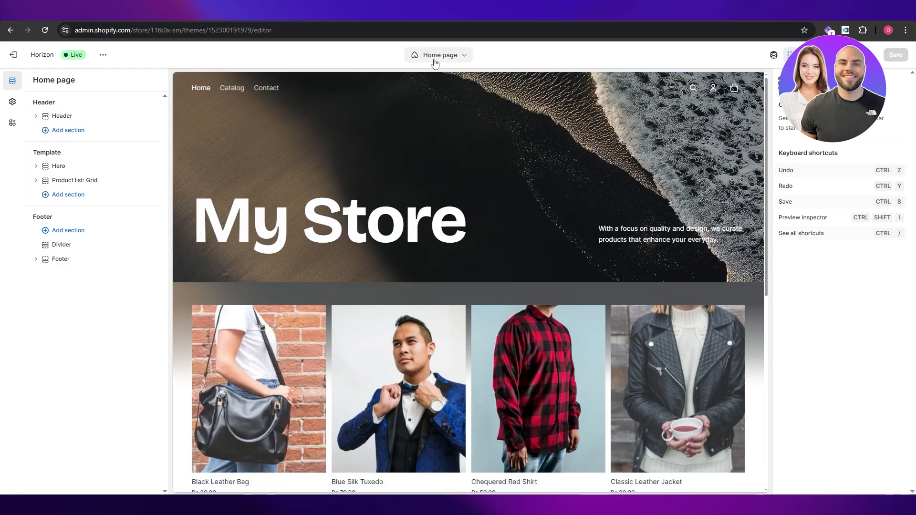
pyautogui.click(461, 56)
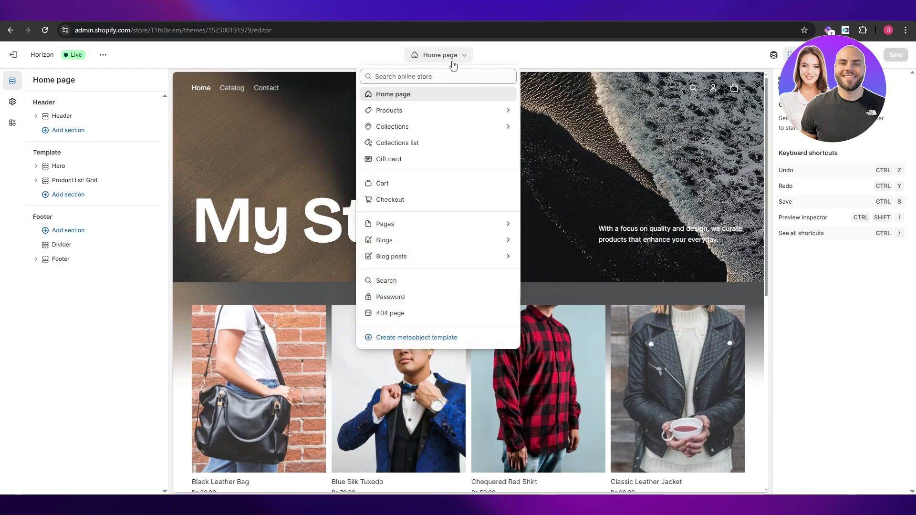
pyautogui.click(435, 224)
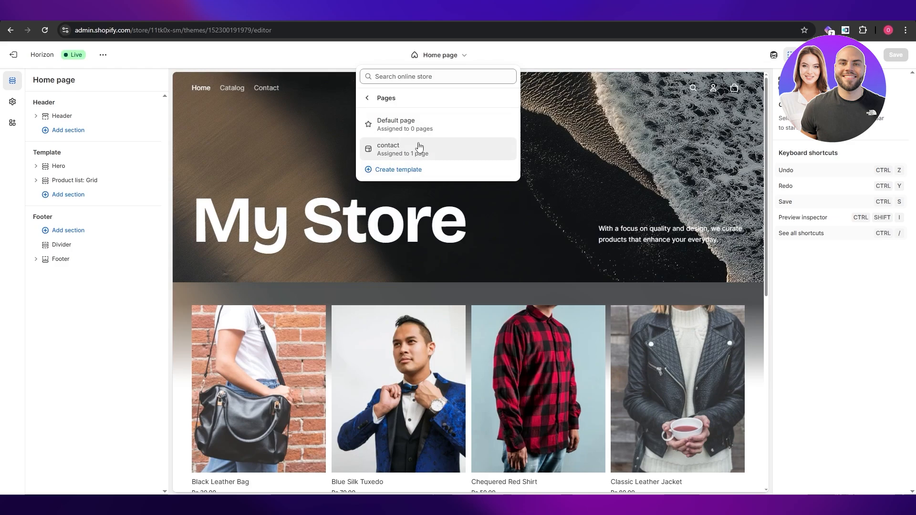
pyautogui.click(396, 176)
pyautogui.click(348, 303)
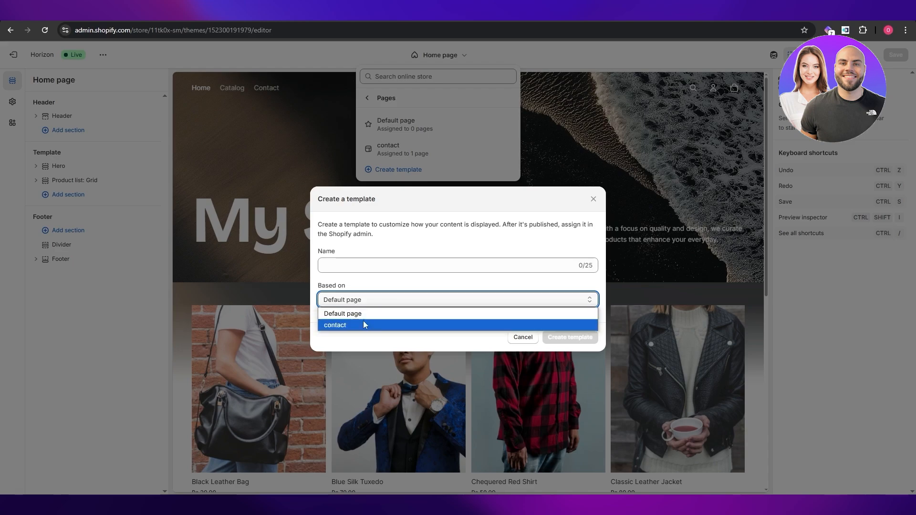
pyautogui.click(373, 311)
pyautogui.click(359, 272)
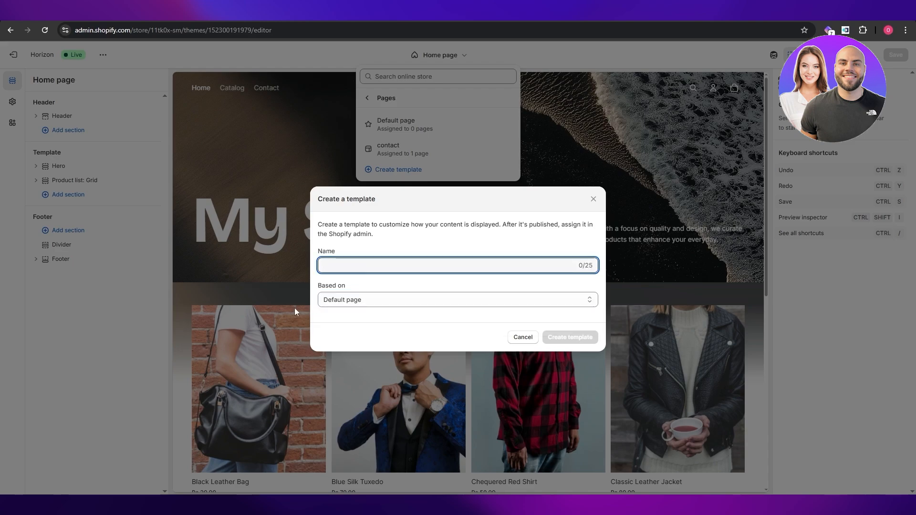
pyautogui.write('FAQ')
pyautogui.click(578, 337)
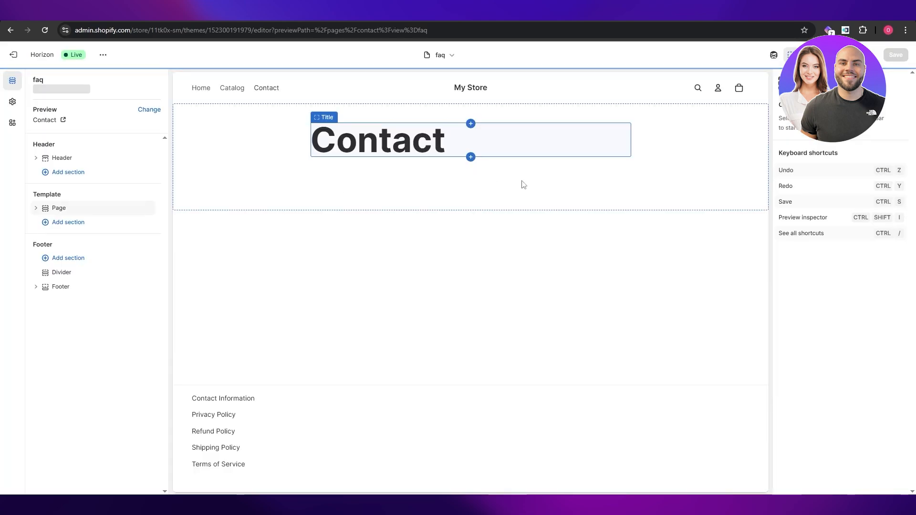
# Check the list of page templates for the new faq template.
pyautogui.click(455, 59)
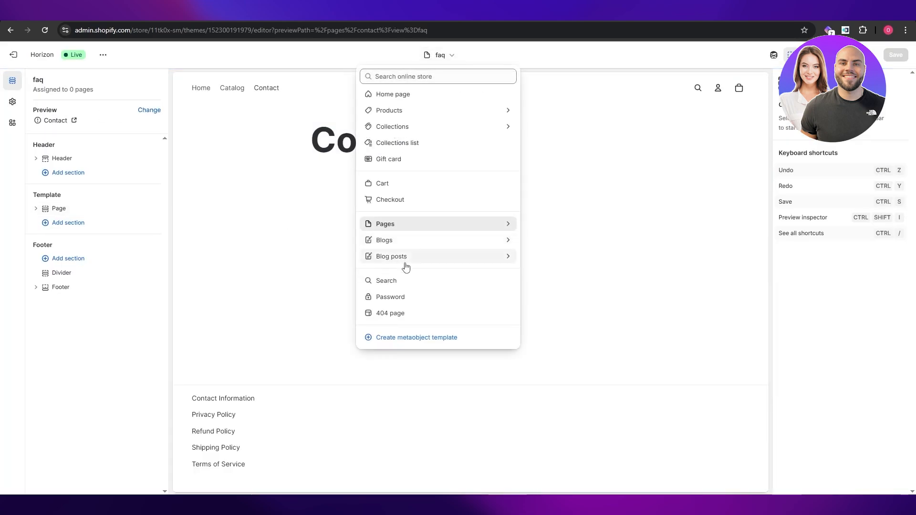
pyautogui.click(428, 231)
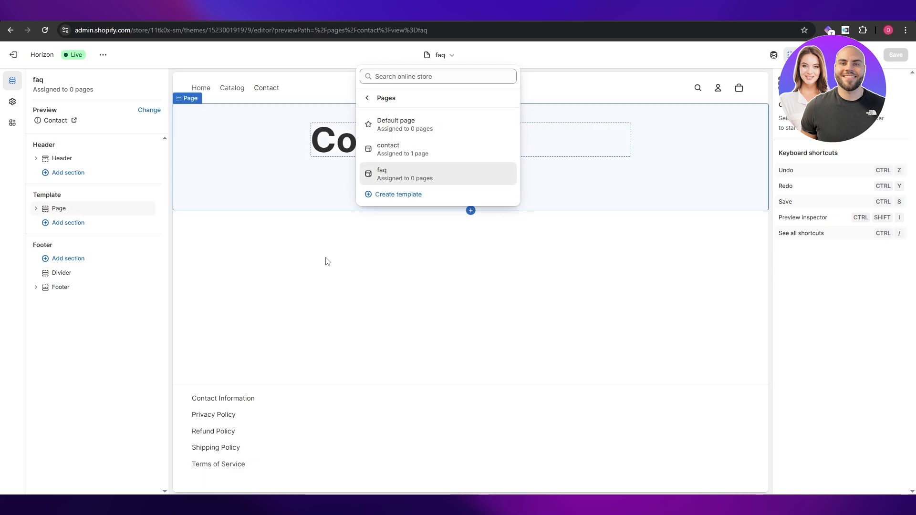
pyautogui.press('Escape')
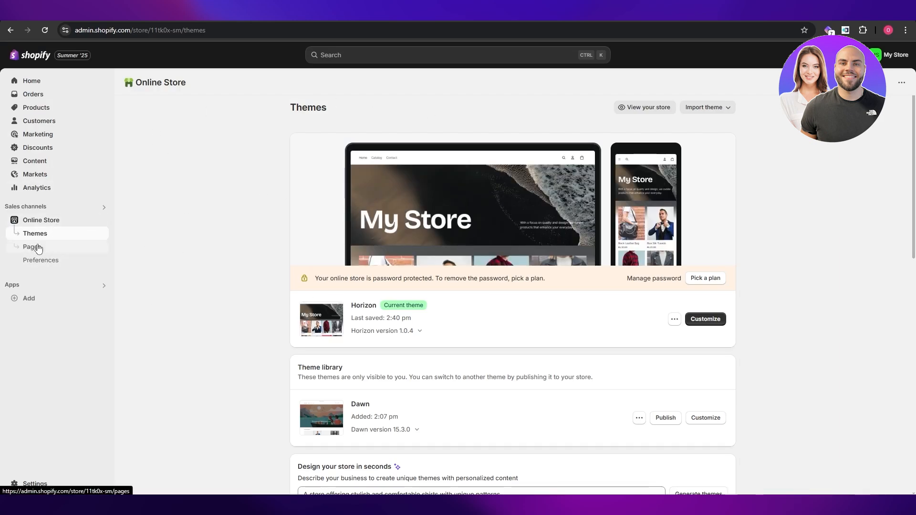
# Add a store page titled FAQ, assign it the faq template, and save it.
pyautogui.click(32, 246)
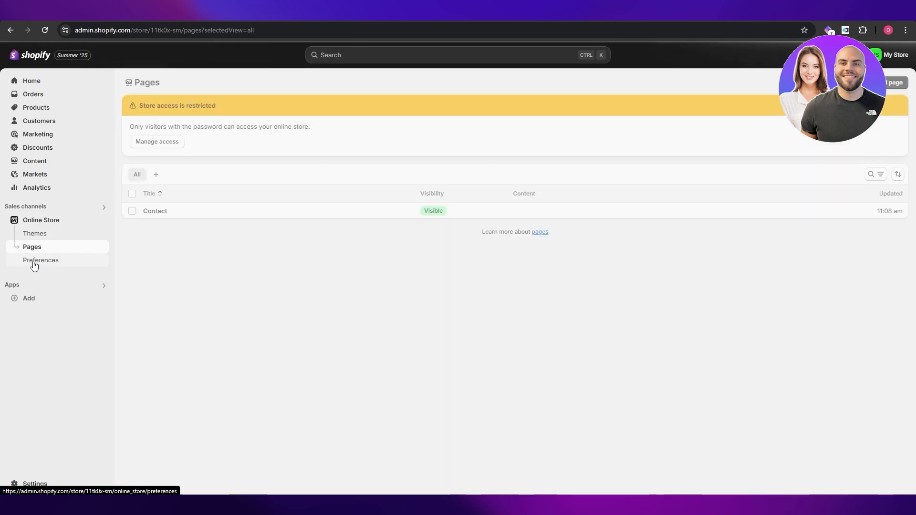
pyautogui.click(904, 84)
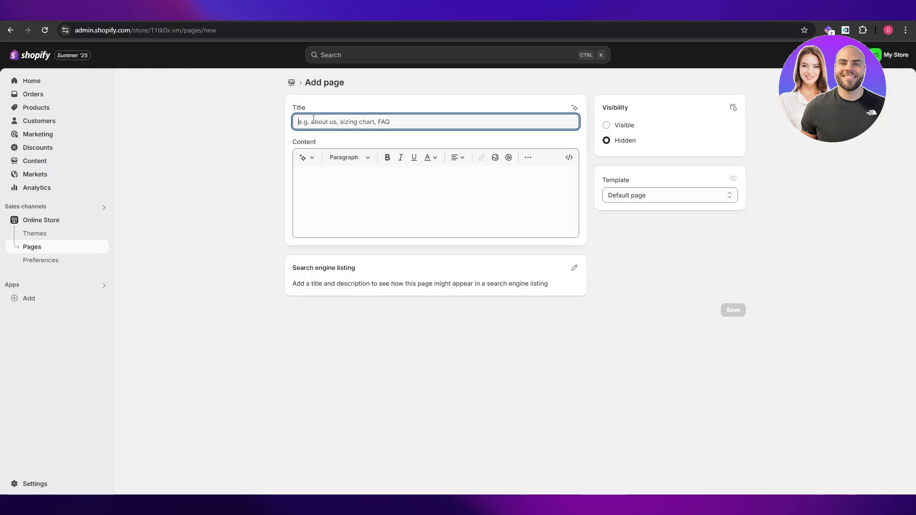
pyautogui.write('FAQ')
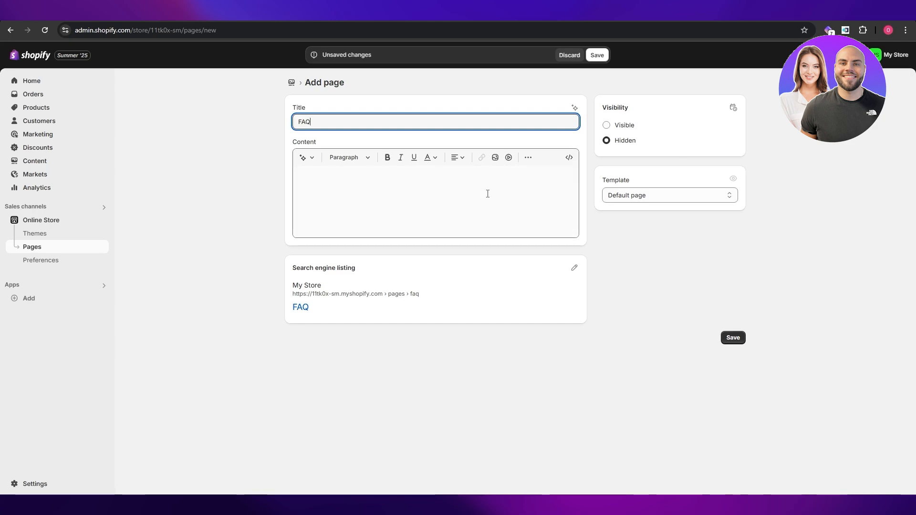
pyautogui.click(616, 199)
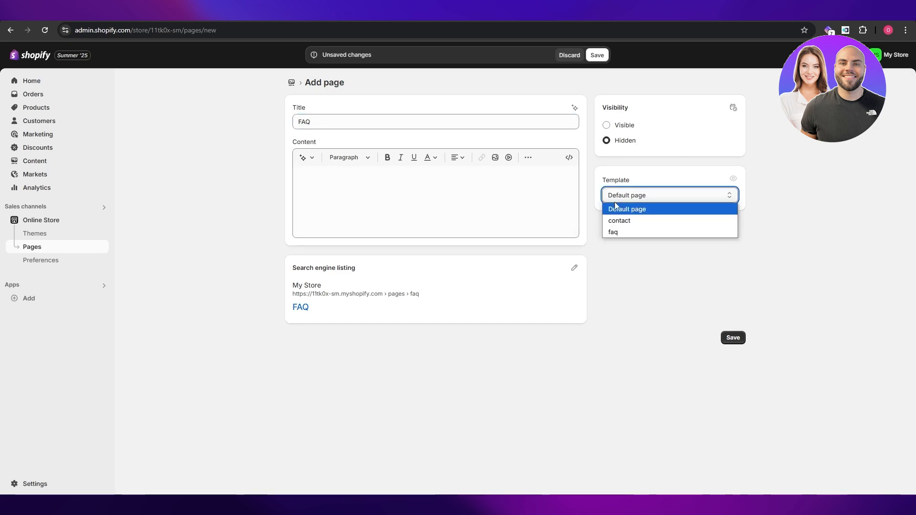
pyautogui.click(623, 235)
pyautogui.click(598, 57)
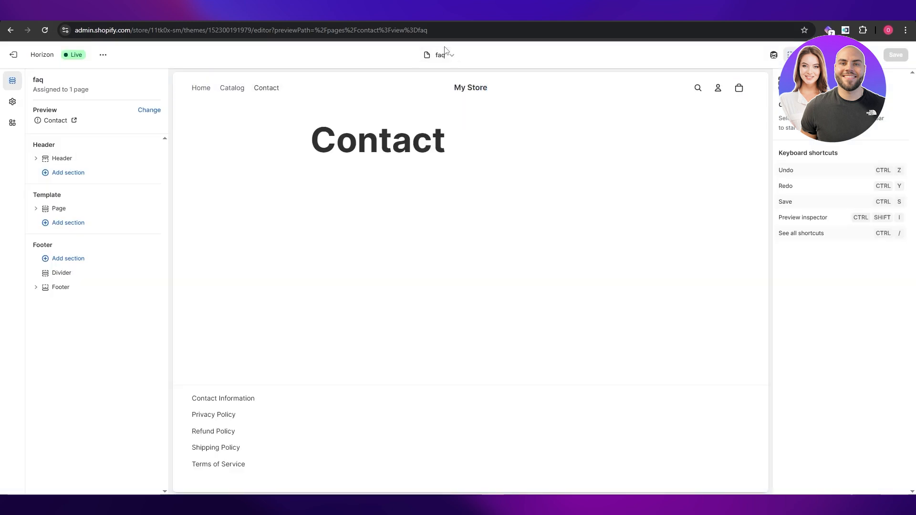
# Check the faq template's page assignment in the theme editor's page template list.
pyautogui.click(439, 55)
pyautogui.click(399, 226)
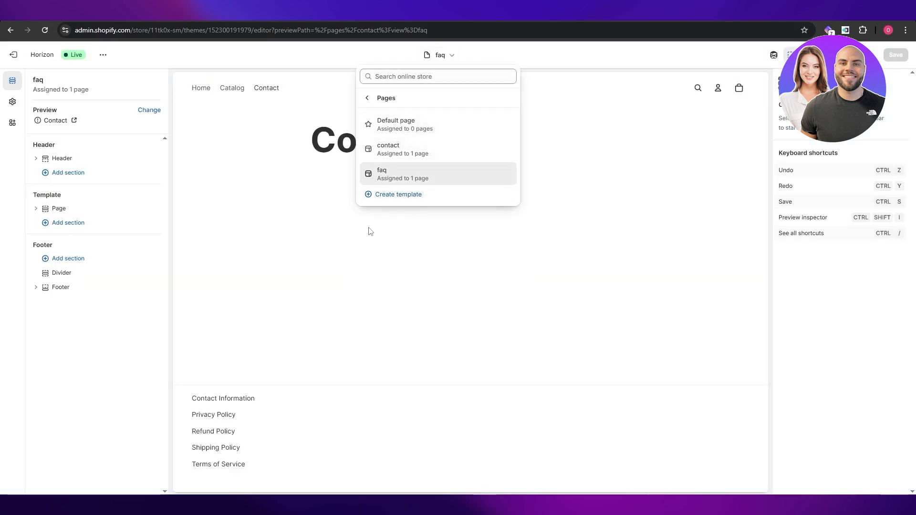
pyautogui.click(353, 238)
# Replace the faq template's title text with "FAQs" and center-align the title.
pyautogui.click(414, 154)
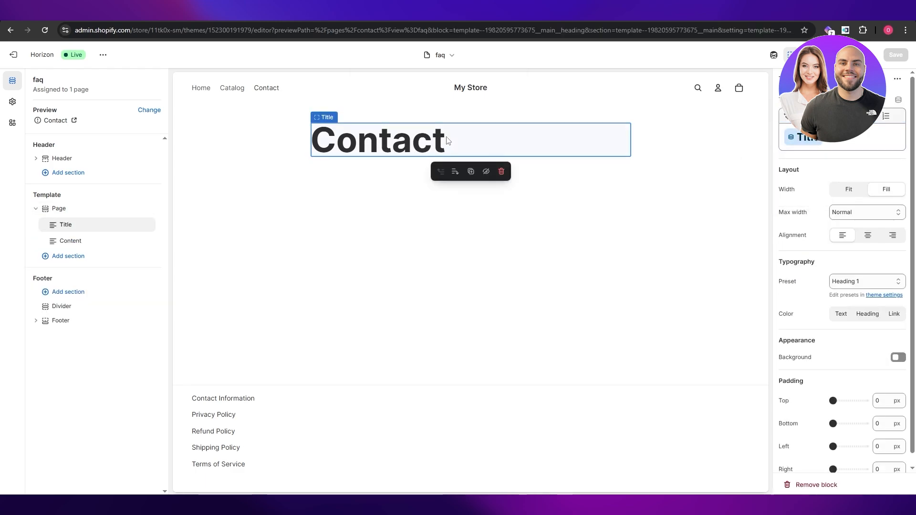
pyautogui.doubleClick(447, 138)
pyautogui.click(421, 140)
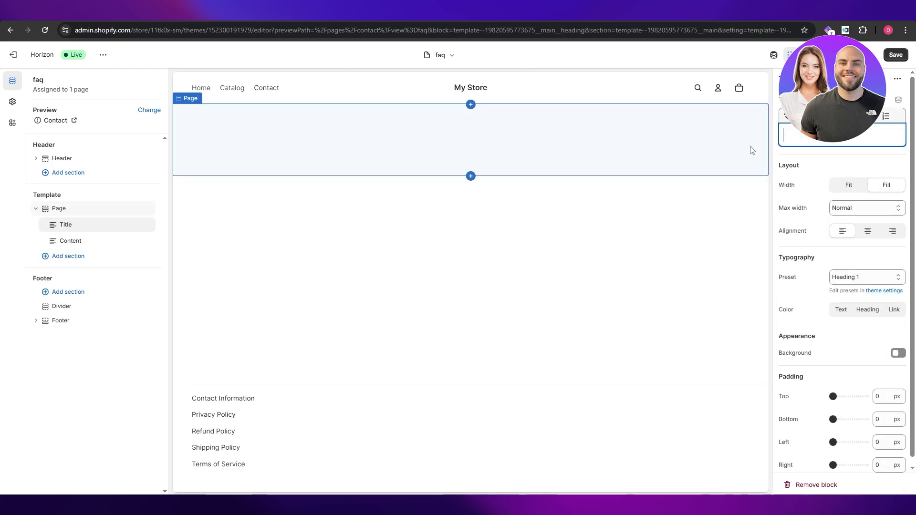
pyautogui.write('FAQ')
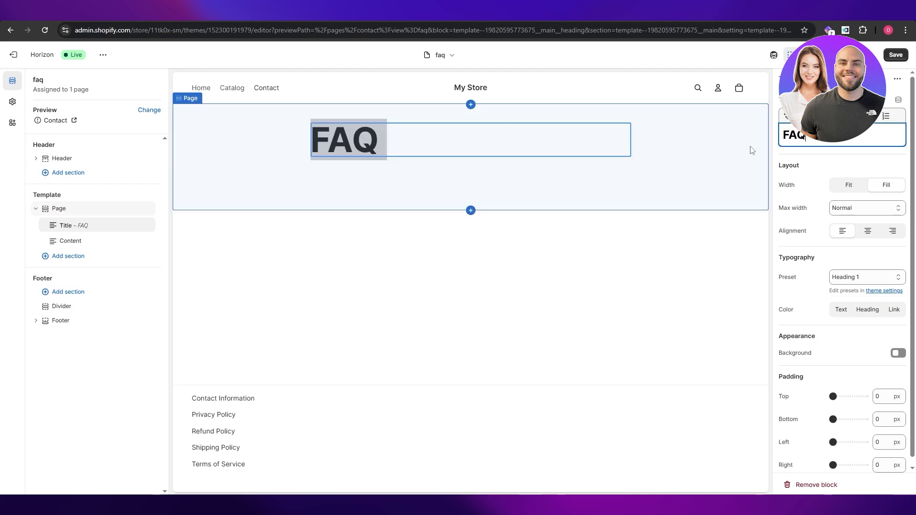
pyautogui.write('s')
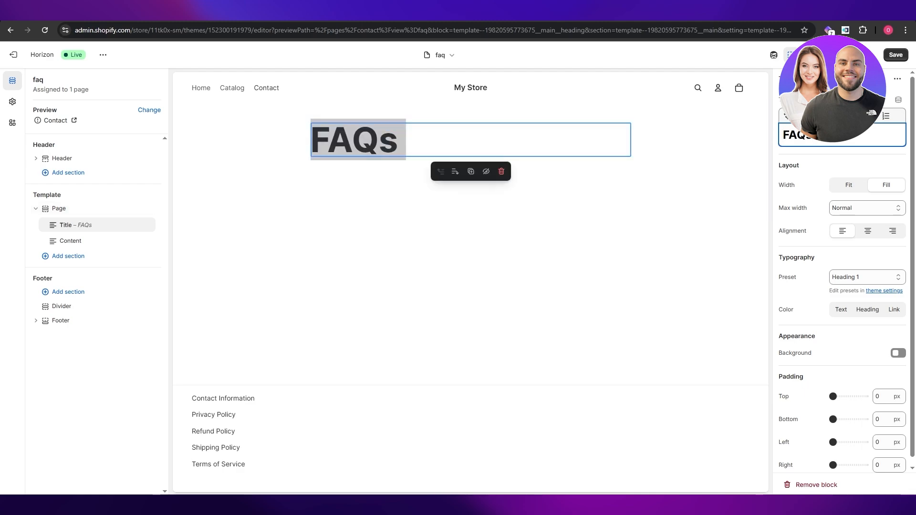
pyautogui.click(807, 116)
pyautogui.click(819, 166)
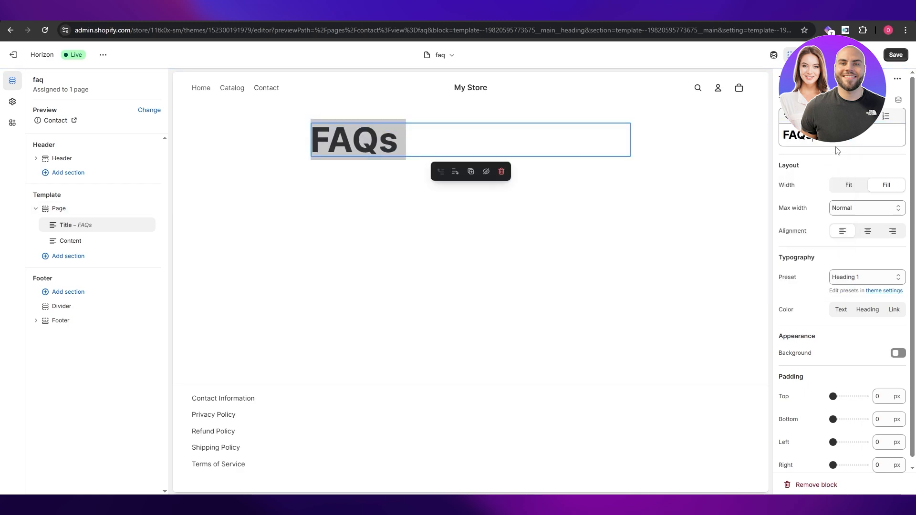
pyautogui.doubleClick(404, 159)
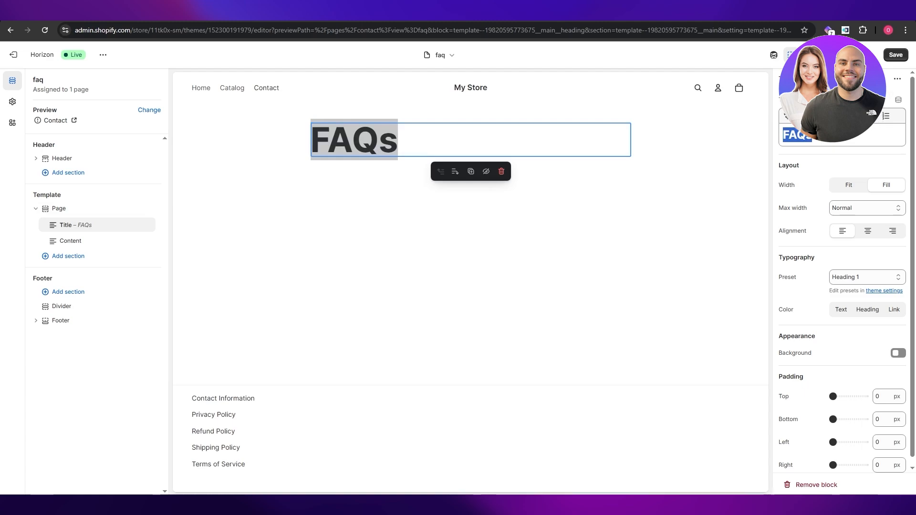
pyautogui.click(868, 231)
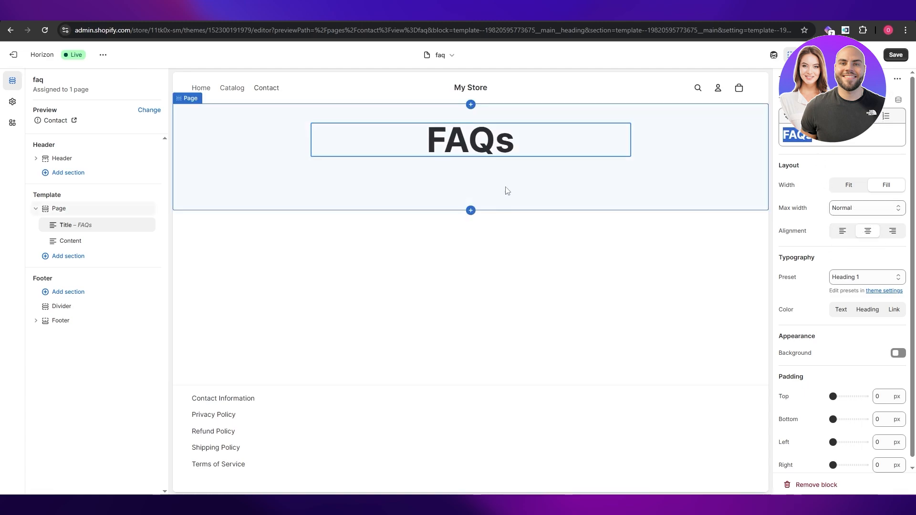
# Add the FAQ section from the Storytelling group to the template, below the Page section.
pyautogui.click(71, 250)
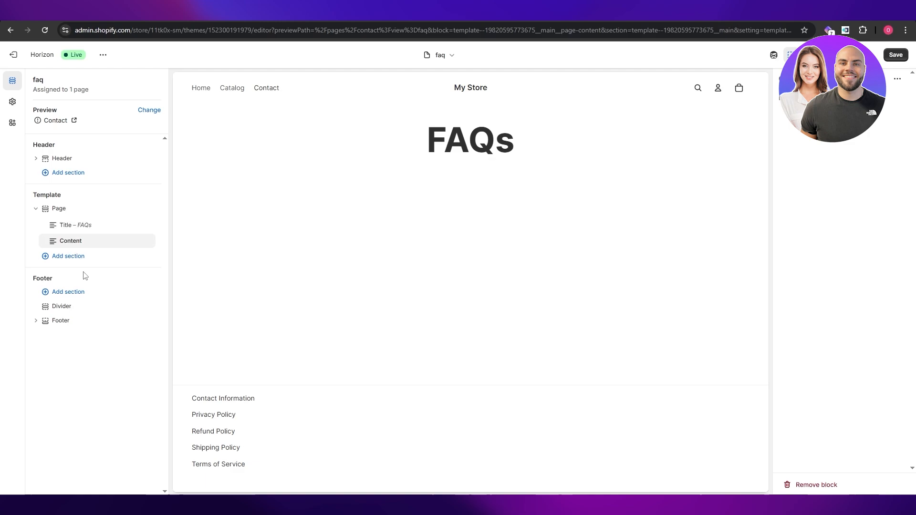
pyautogui.click(90, 256)
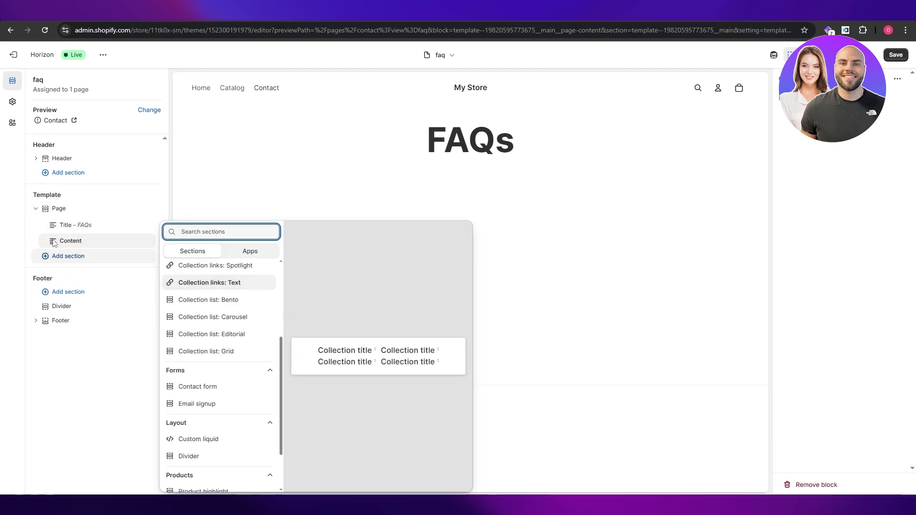
pyautogui.scroll(-4, 219, 296)
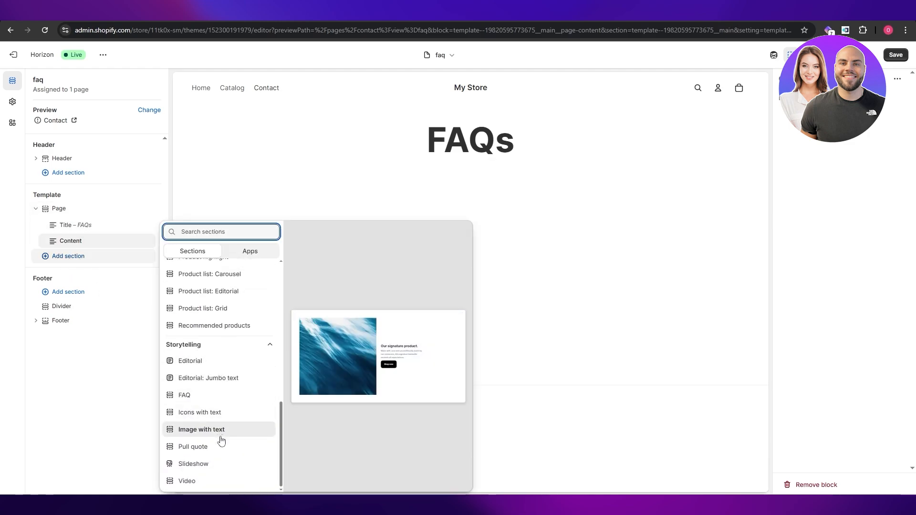
pyautogui.scroll(3, 222, 459)
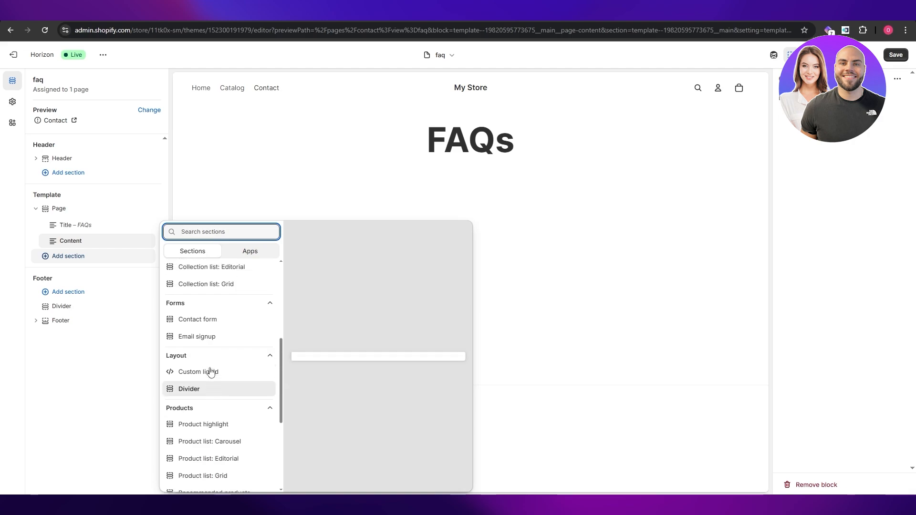
pyautogui.scroll(1, 225, 350)
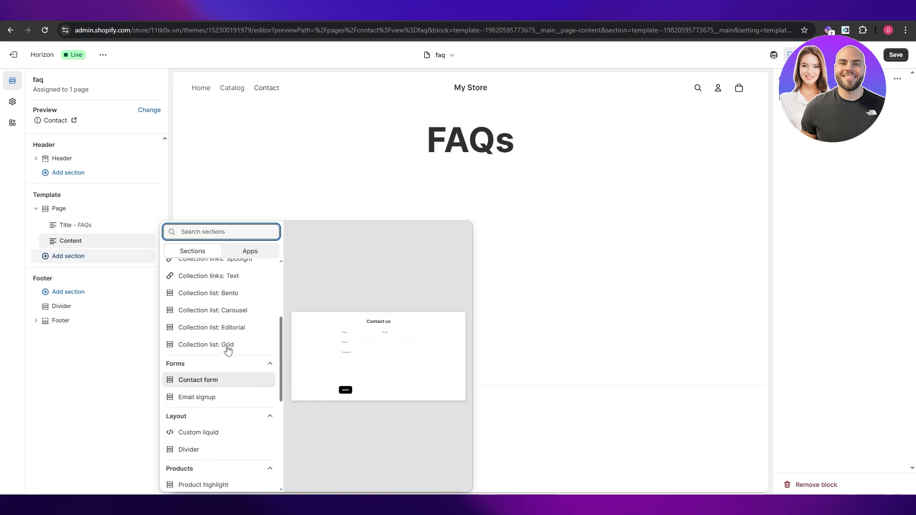
pyautogui.scroll(2, 230, 375)
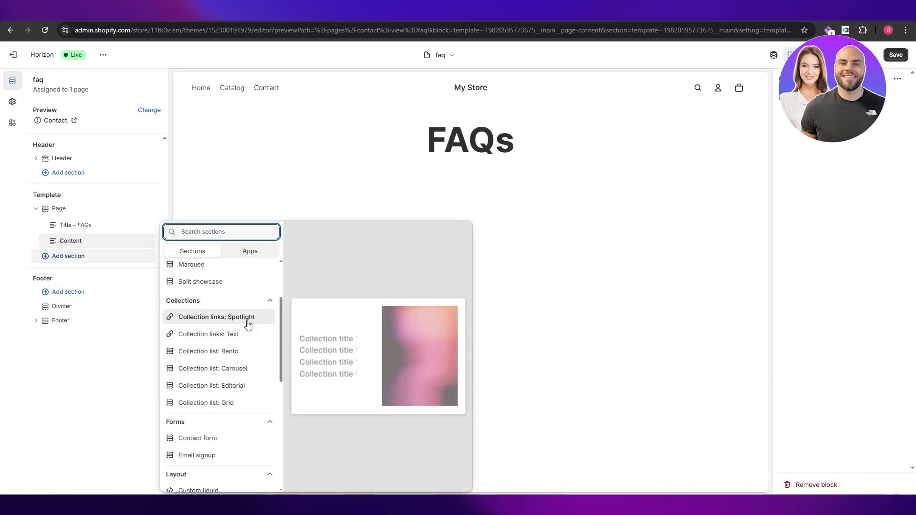
pyautogui.scroll(1, 229, 333)
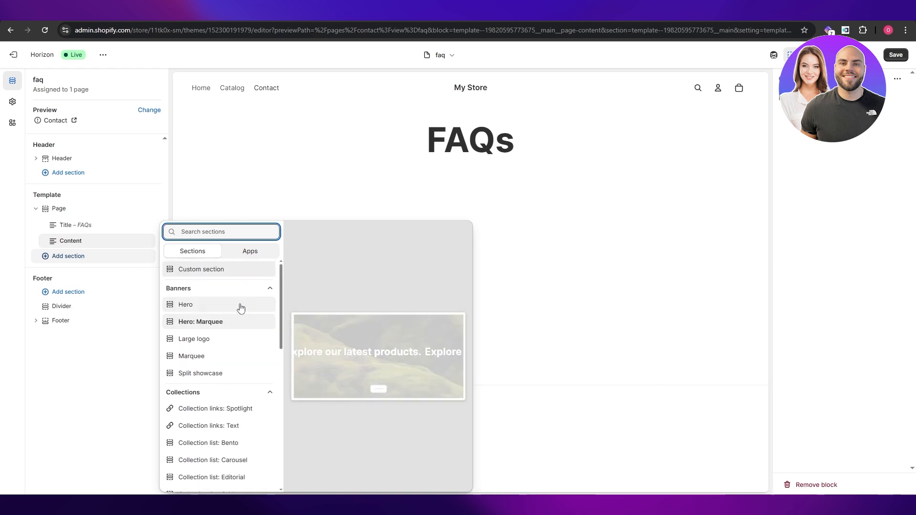
pyautogui.scroll(-6, 248, 432)
pyautogui.scroll(-2, 242, 429)
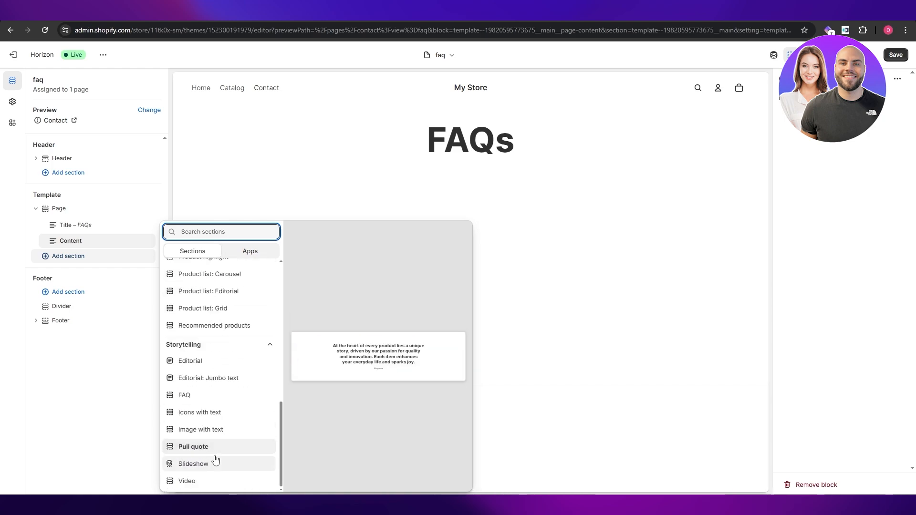
pyautogui.scroll(2, 214, 459)
pyautogui.scroll(-2, 214, 459)
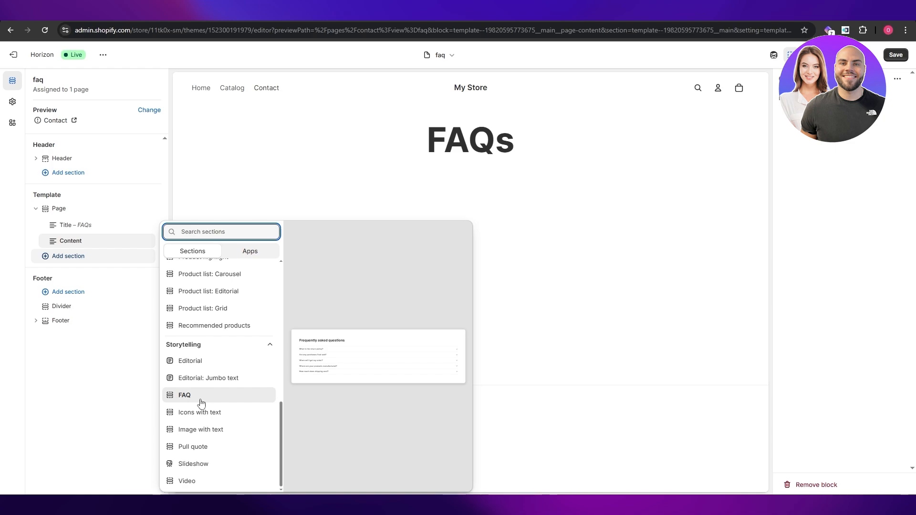
pyautogui.click(201, 401)
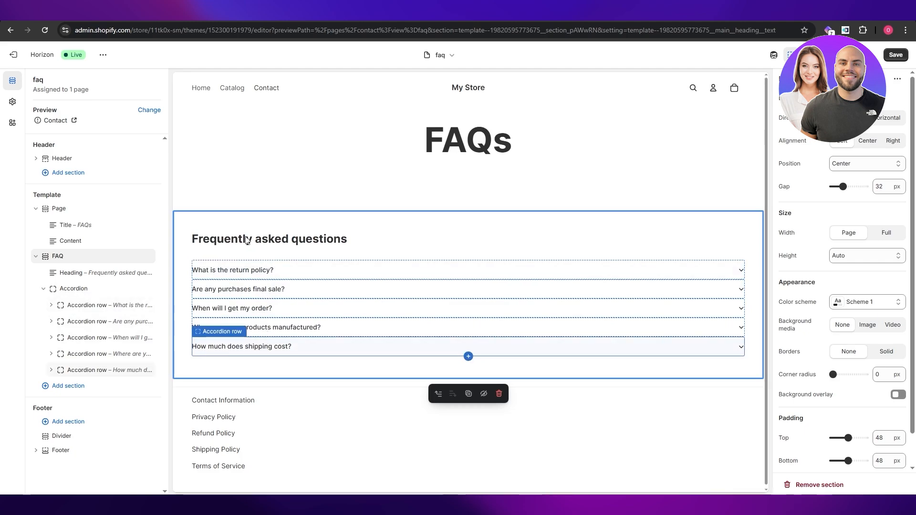
# Replace the FAQ section's heading text with "Have a question?".
pyautogui.click(268, 239)
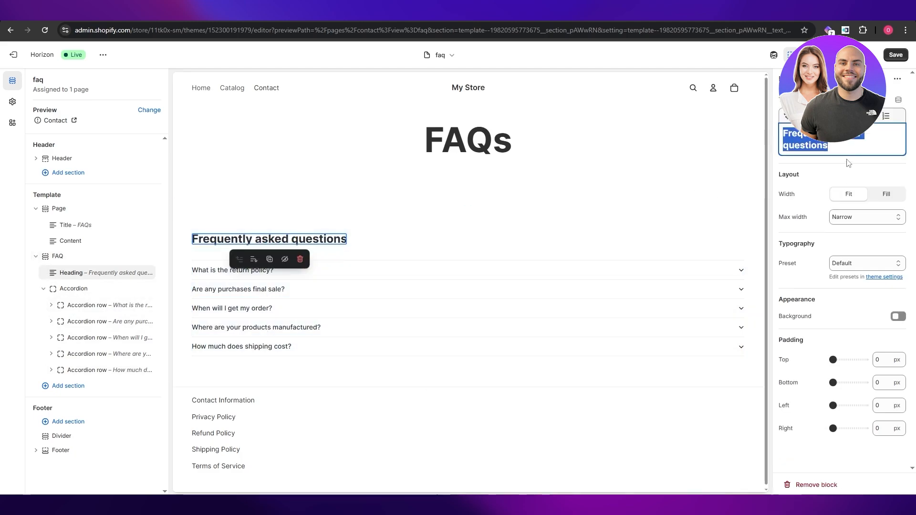
pyautogui.press('BackSpace')
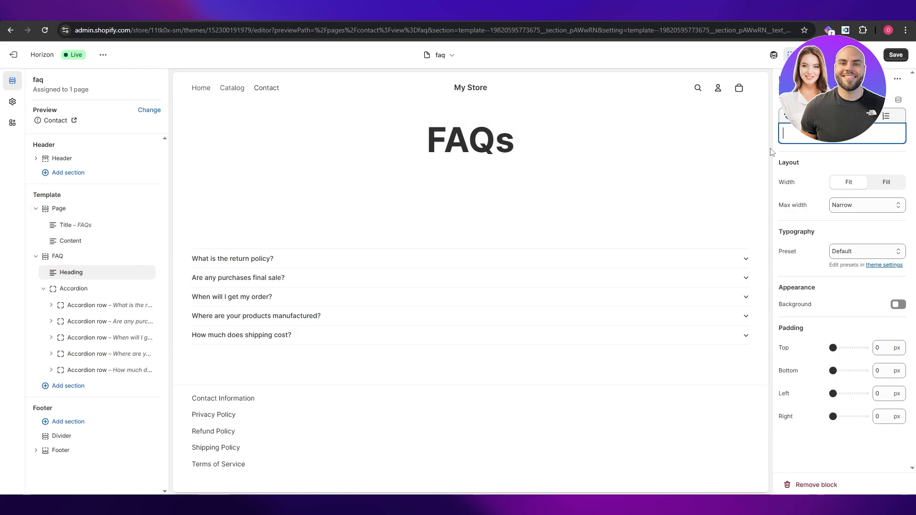
pyautogui.write('Have a question?')
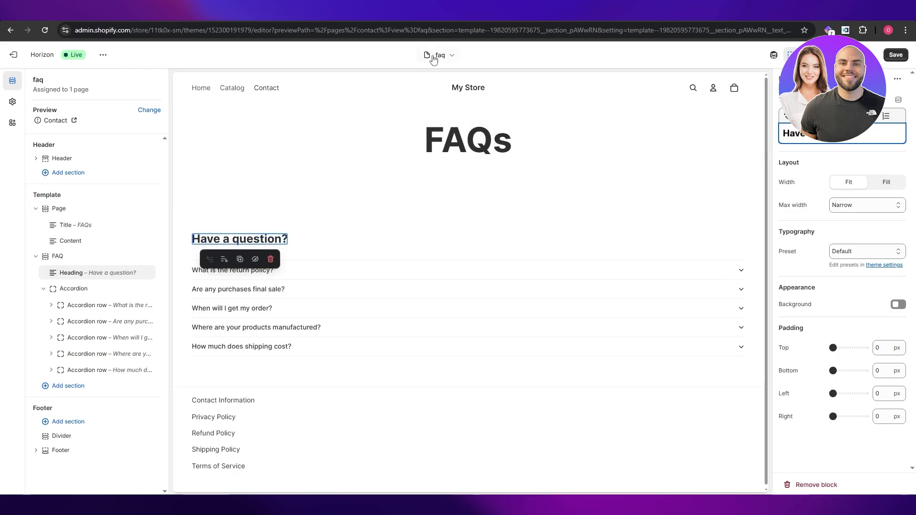
pyautogui.click(852, 260)
pyautogui.click(852, 264)
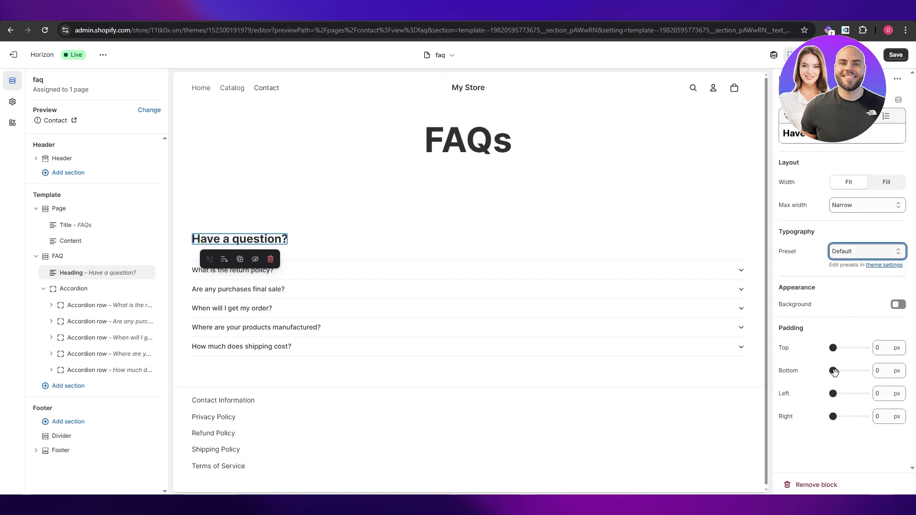
pyautogui.moveTo(833, 393); pyautogui.dragTo(804, 401)
pyautogui.click(897, 305)
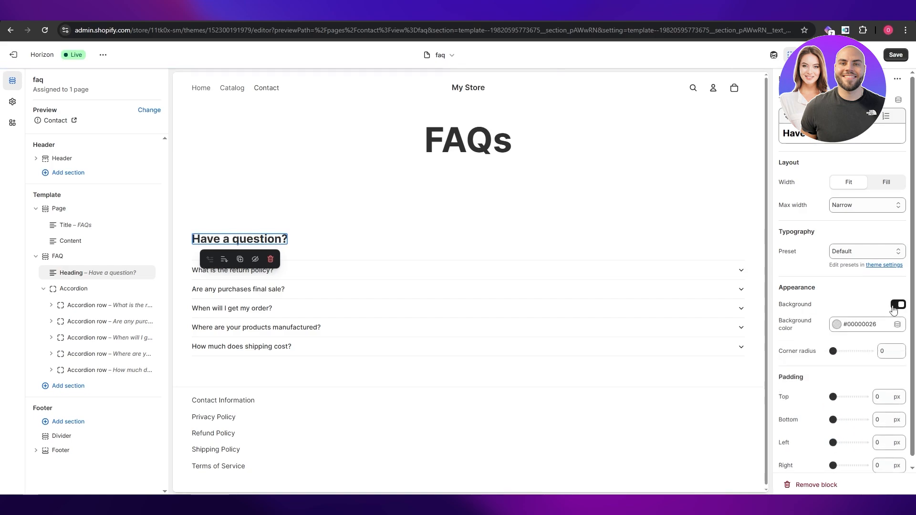
pyautogui.click(897, 305)
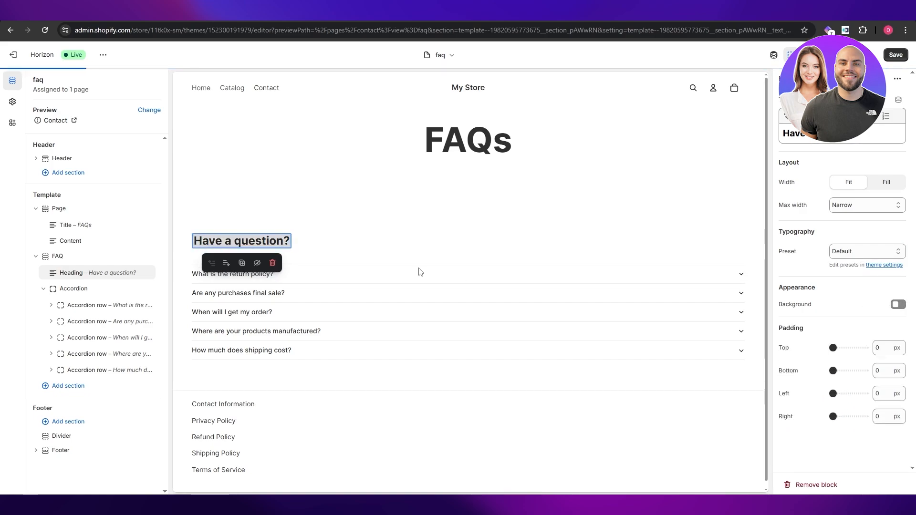
# Set the FAQ section's layout alignment to Center so its heading is centered above the accordion.
pyautogui.click(278, 189)
pyautogui.click(57, 257)
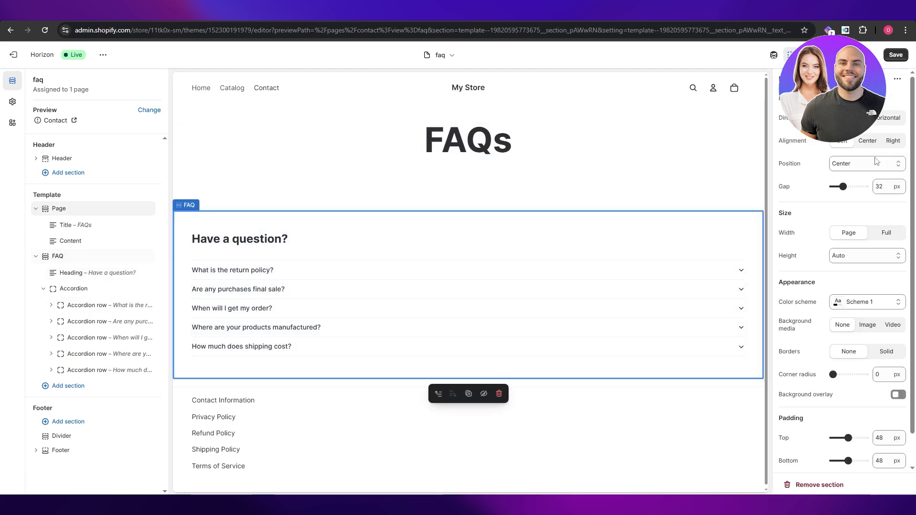
pyautogui.click(865, 145)
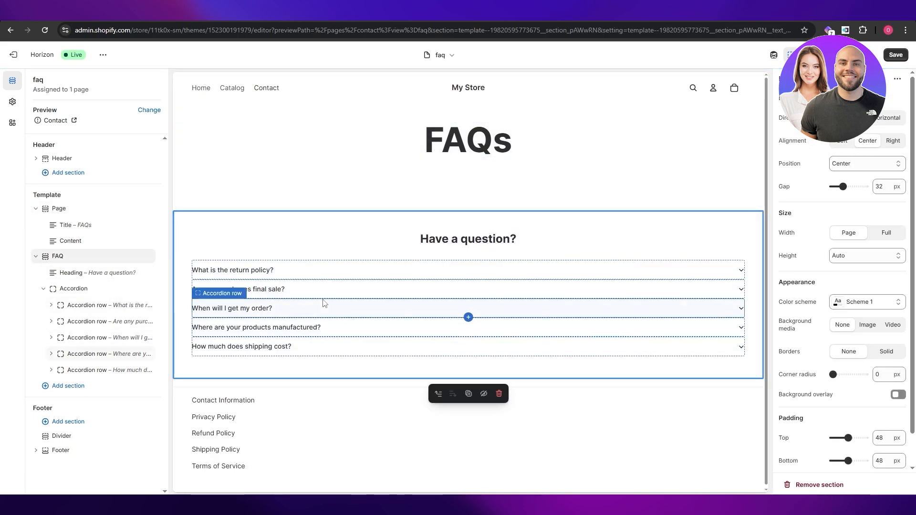
pyautogui.click(468, 240)
pyautogui.click(302, 236)
pyautogui.click(468, 239)
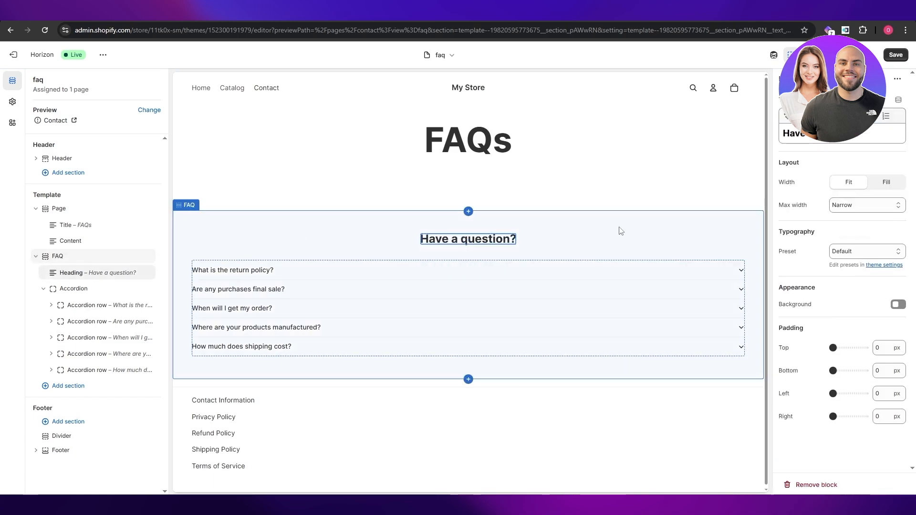
pyautogui.click(620, 231)
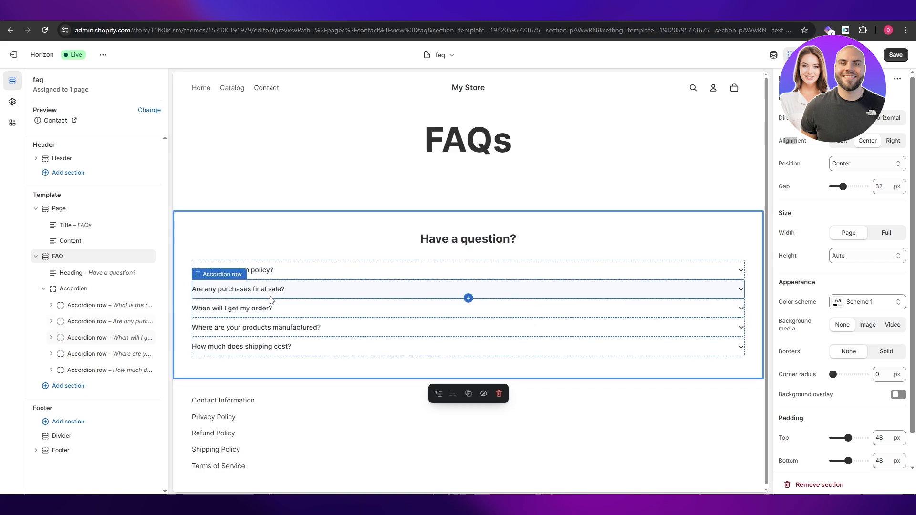
# Review the "What is the return policy?" accordion row and its answer text block, and save the faq template.
pyautogui.click(468, 290)
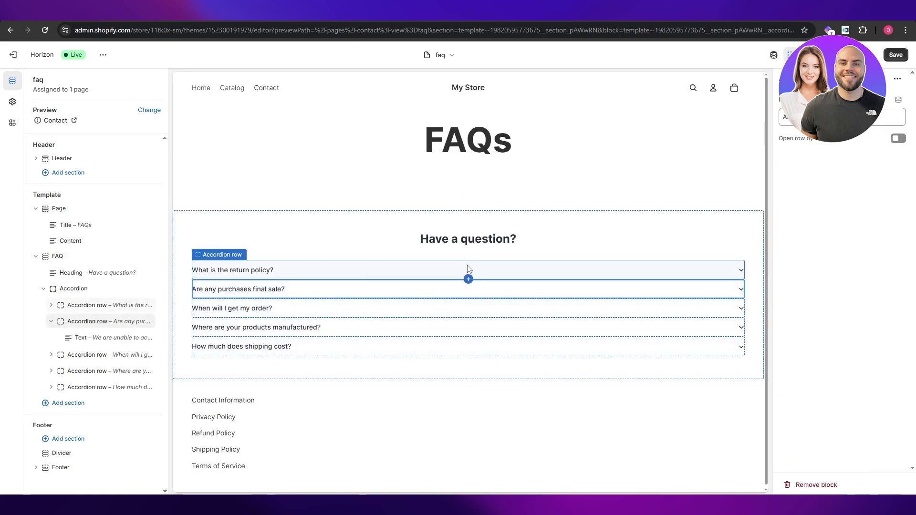
pyautogui.click(97, 305)
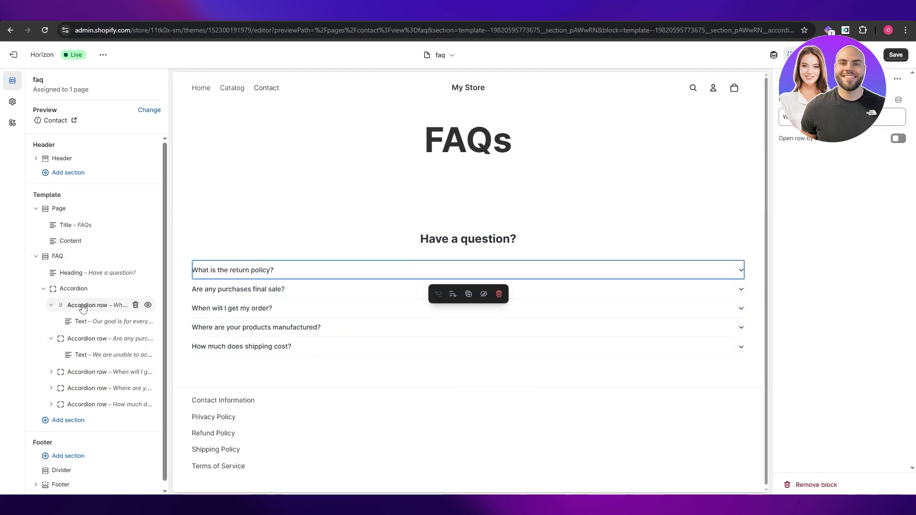
pyautogui.click(99, 325)
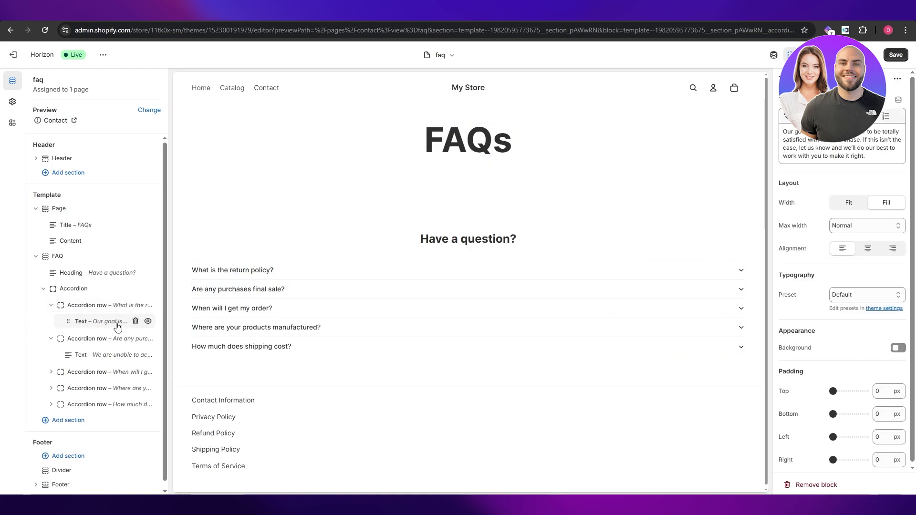
pyautogui.click(262, 272)
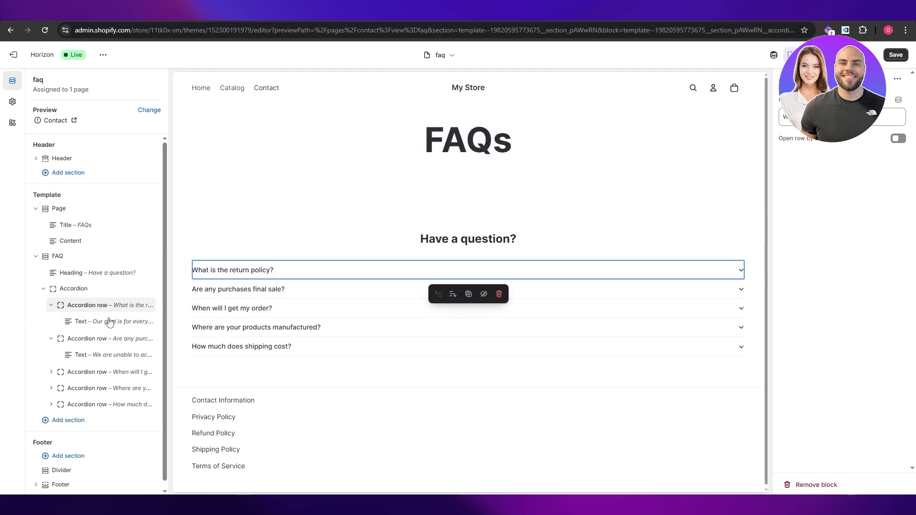
pyautogui.click(95, 322)
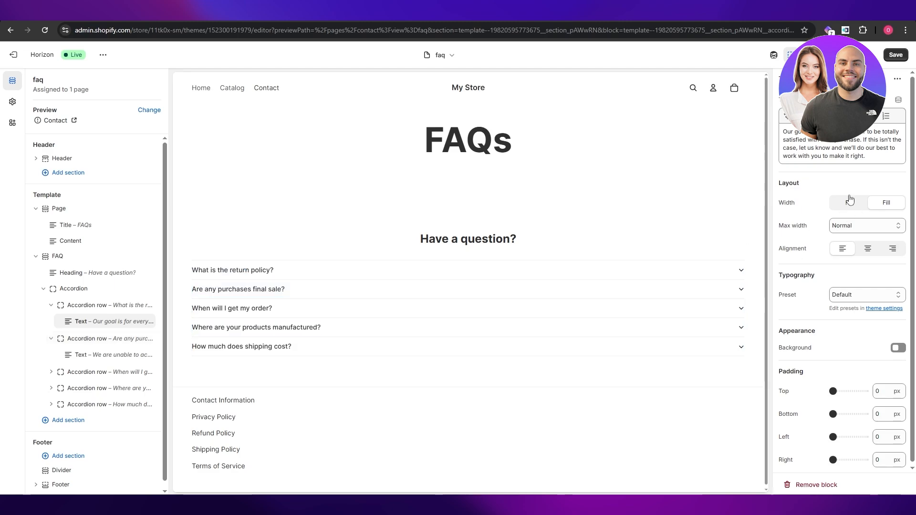
pyautogui.click(904, 58)
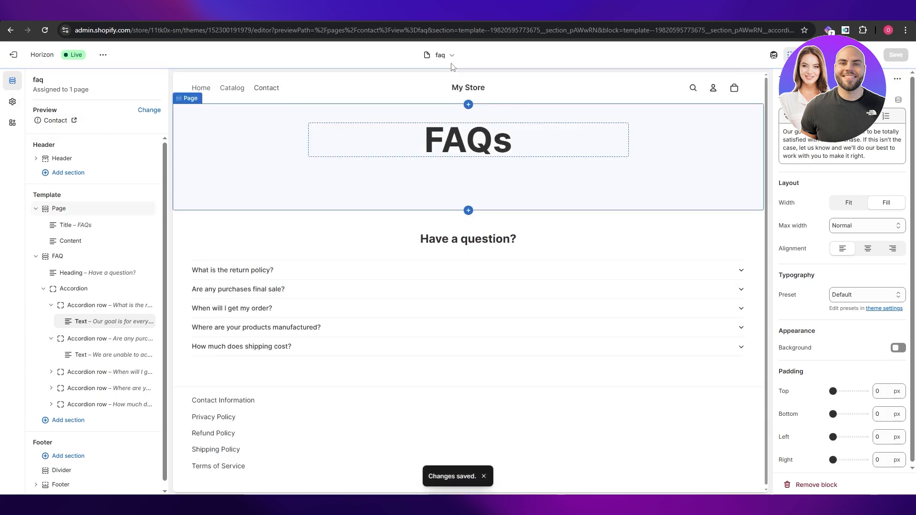
# Switch the theme editor to the home page and open the header's Main menu for editing in the admin.
pyautogui.click(441, 55)
pyautogui.click(422, 99)
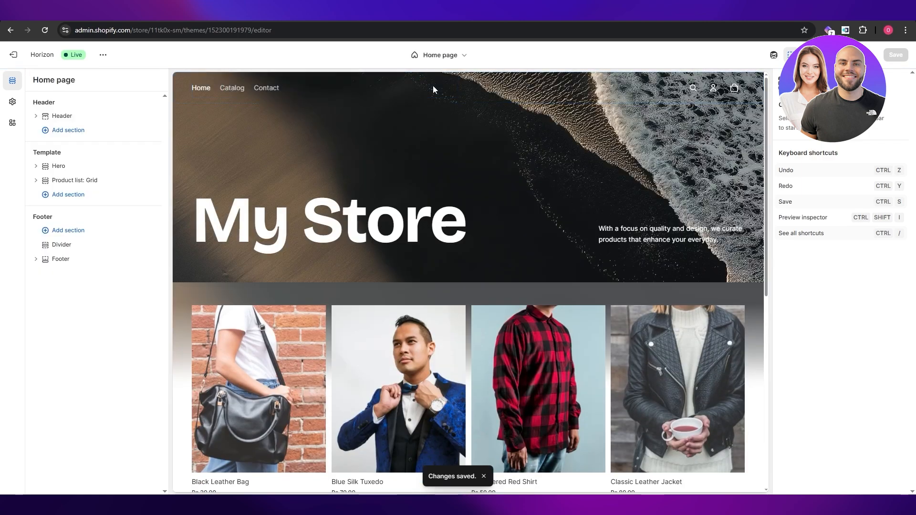
pyautogui.click(433, 86)
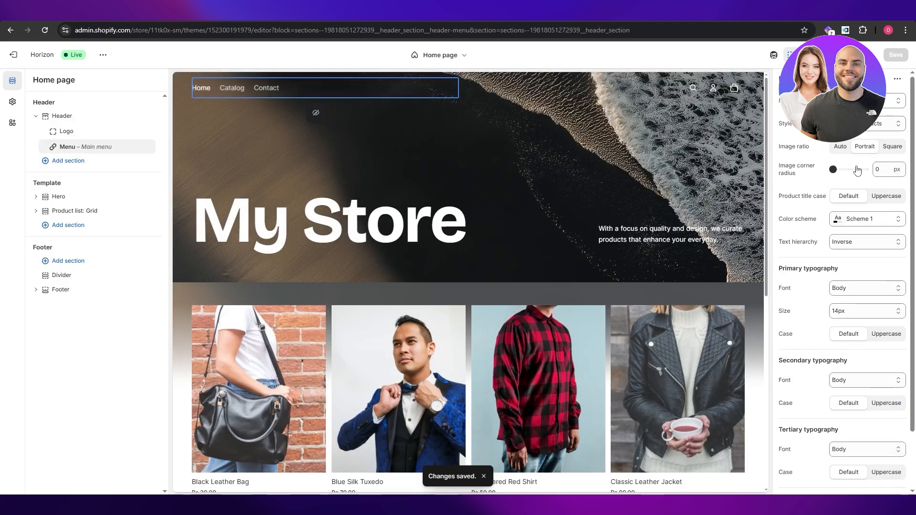
pyautogui.click(866, 101)
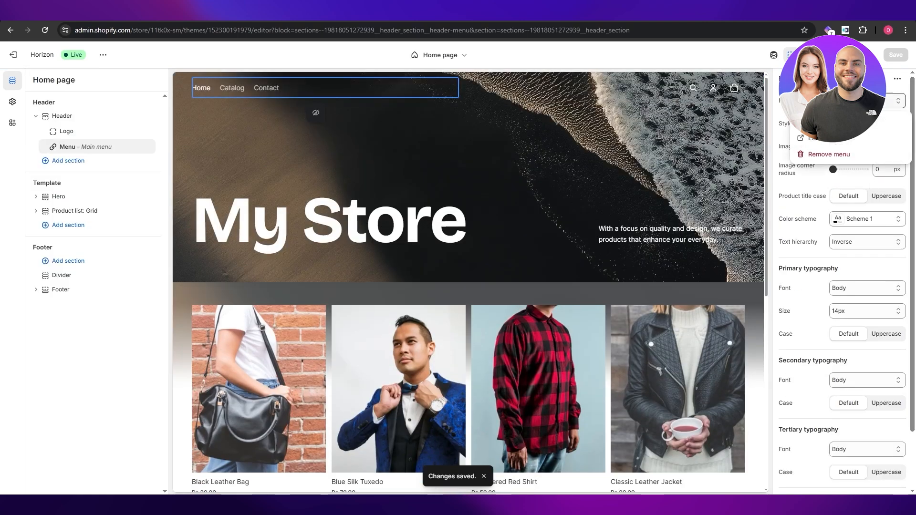
pyautogui.click(836, 138)
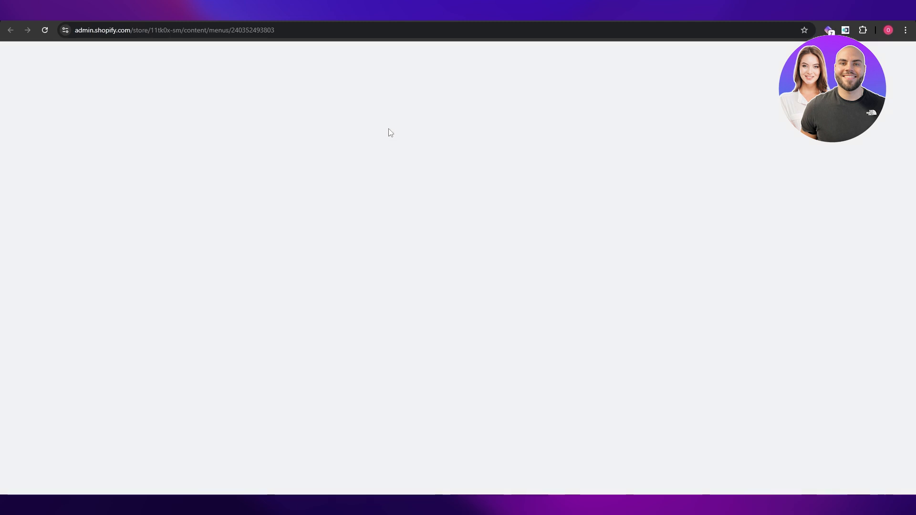
# Add a menu item linked to the FAQ page under Contact in the Main menu and save the menu.
pyautogui.click(395, 264)
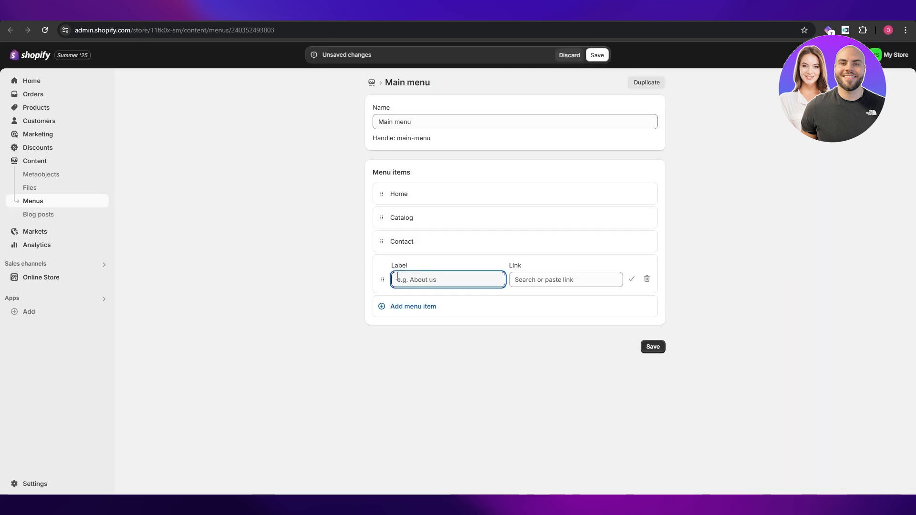
pyautogui.click(547, 277)
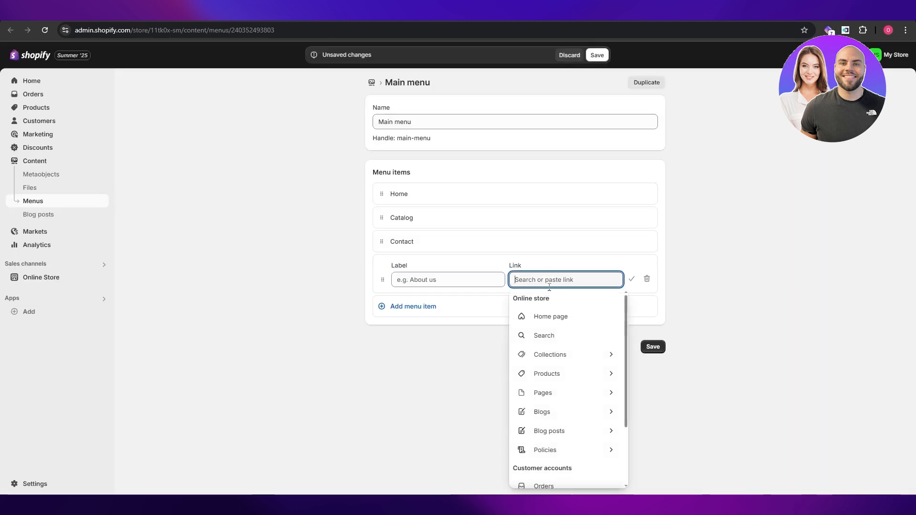
pyautogui.click(575, 403)
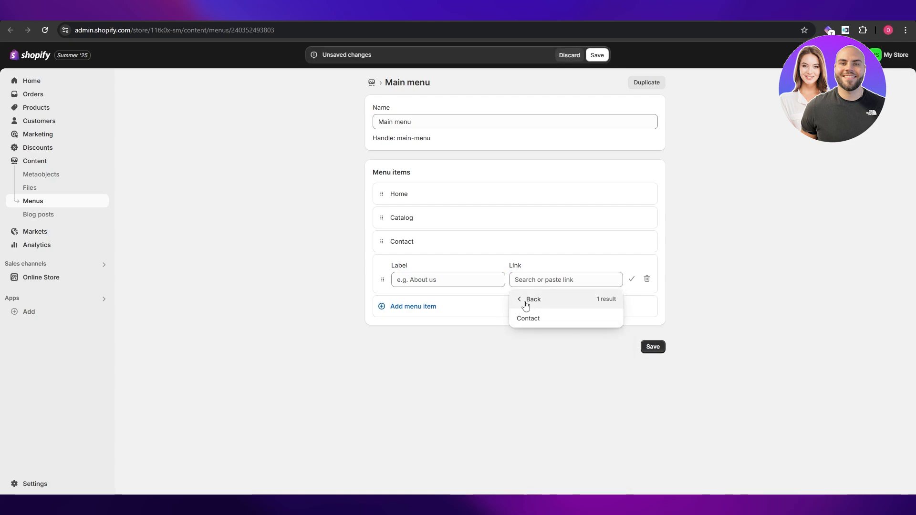
pyautogui.click(536, 301)
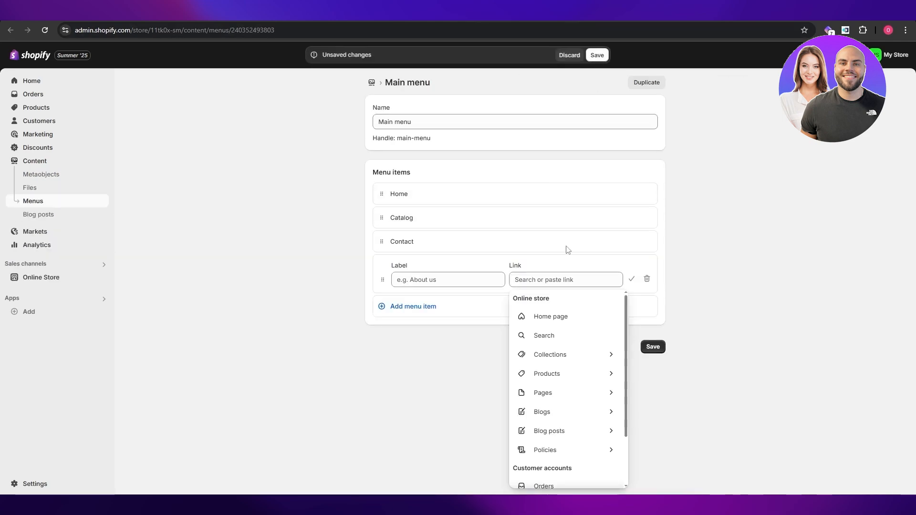
pyautogui.click(548, 398)
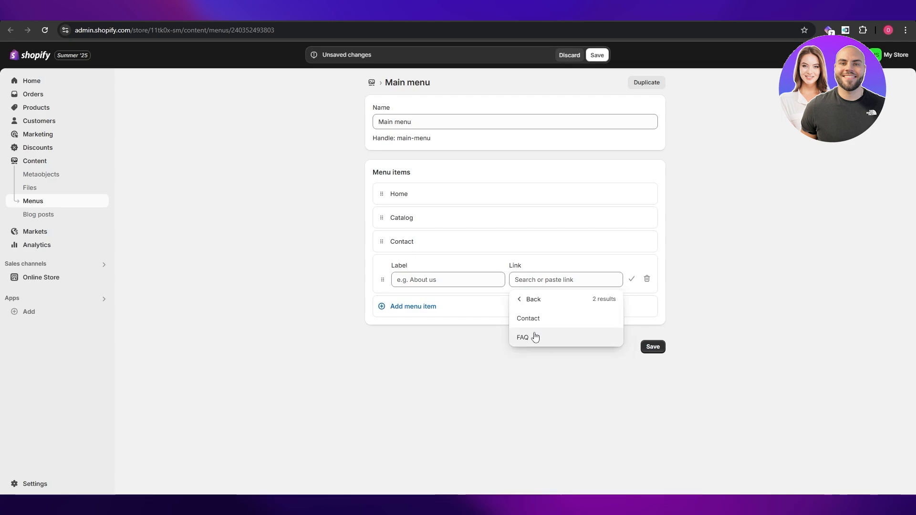
pyautogui.click(535, 337)
pyautogui.click(663, 348)
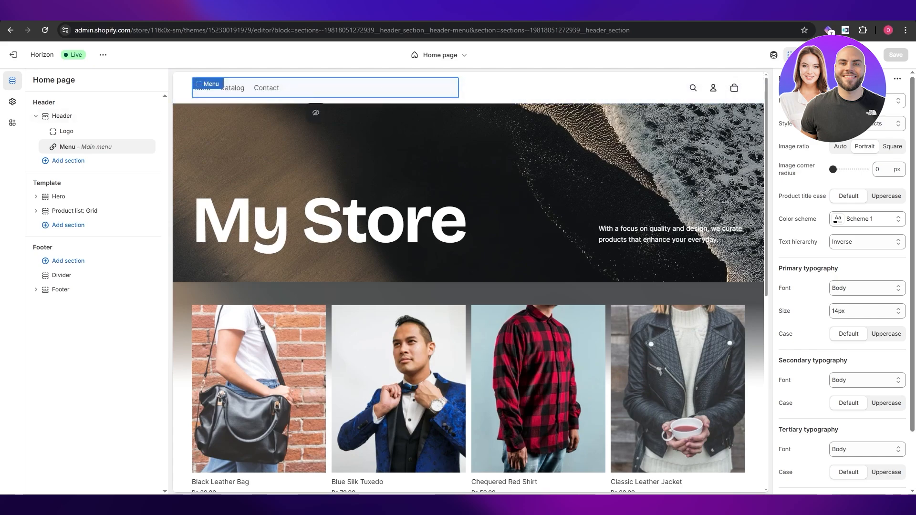
# Return to the theme editor and preview the Catalog page to check the header menu for the FAQ link.
pyautogui.click(892, 101)
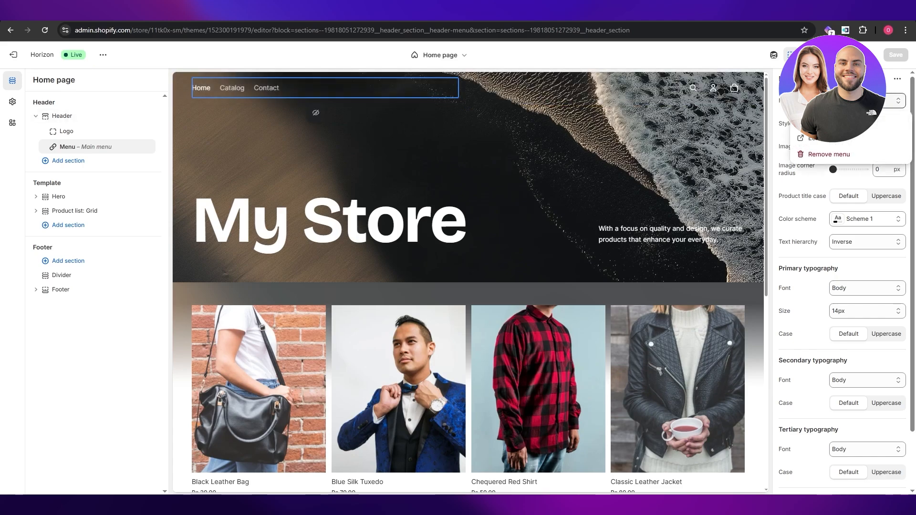
pyautogui.click(838, 138)
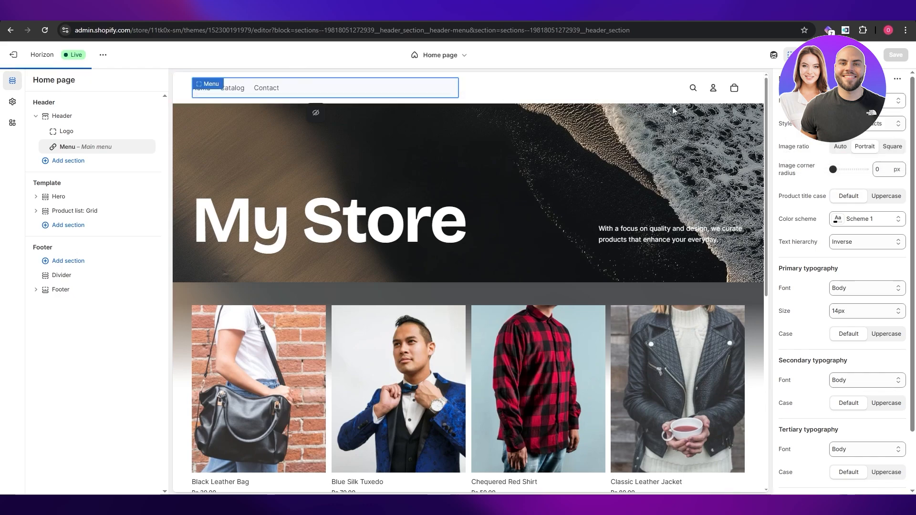
pyautogui.click(275, 90)
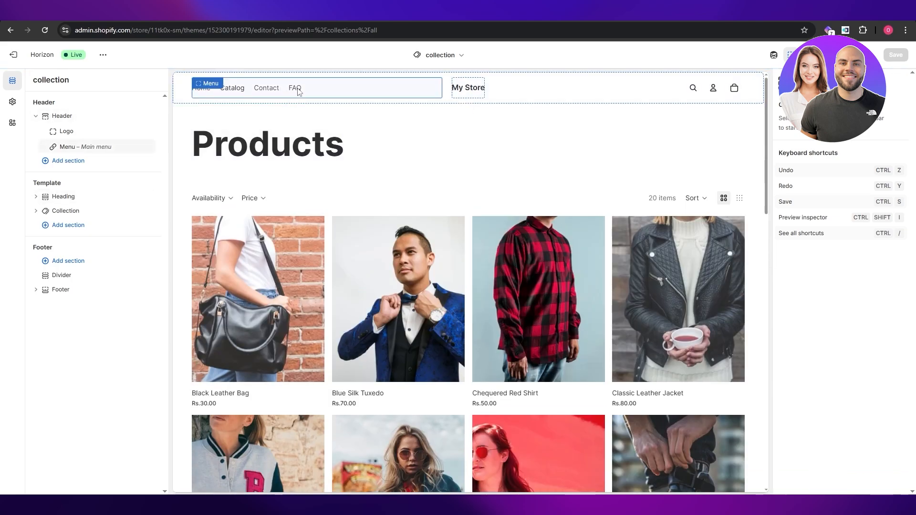
pyautogui.scroll(-10, 448, 203)
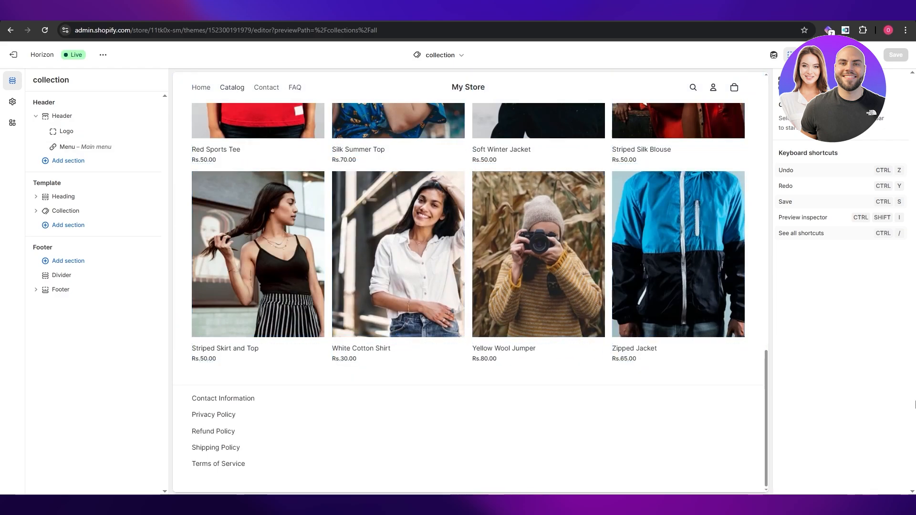
pyautogui.scroll(5, 647, 301)
pyautogui.scroll(5, 647, 302)
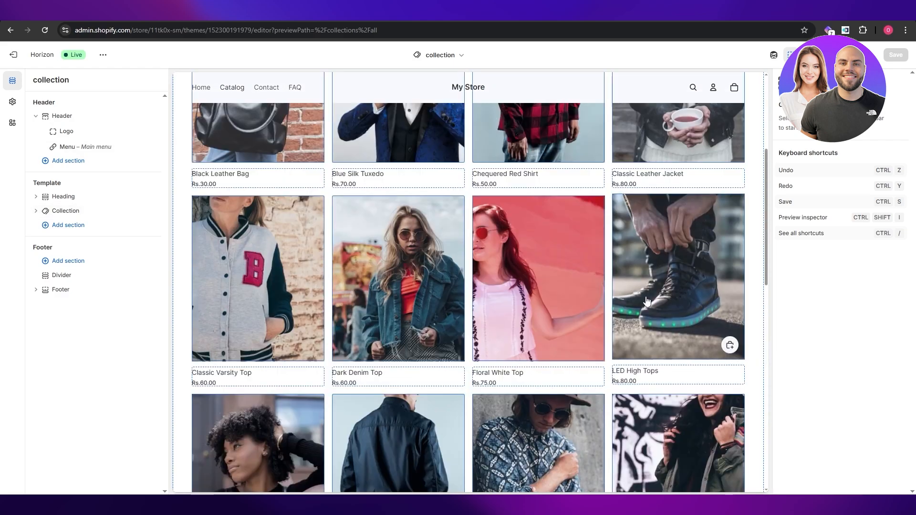
pyautogui.scroll(-10, 647, 301)
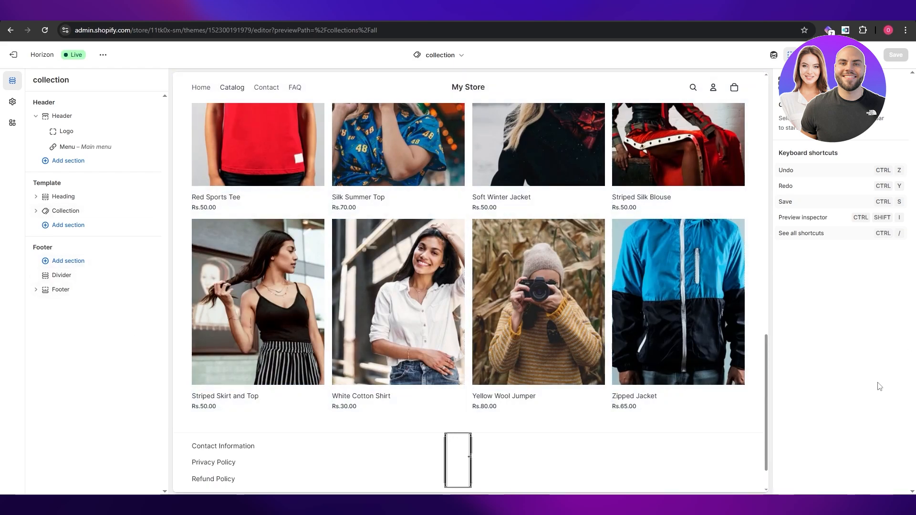
pyautogui.scroll(15, 695, 288)
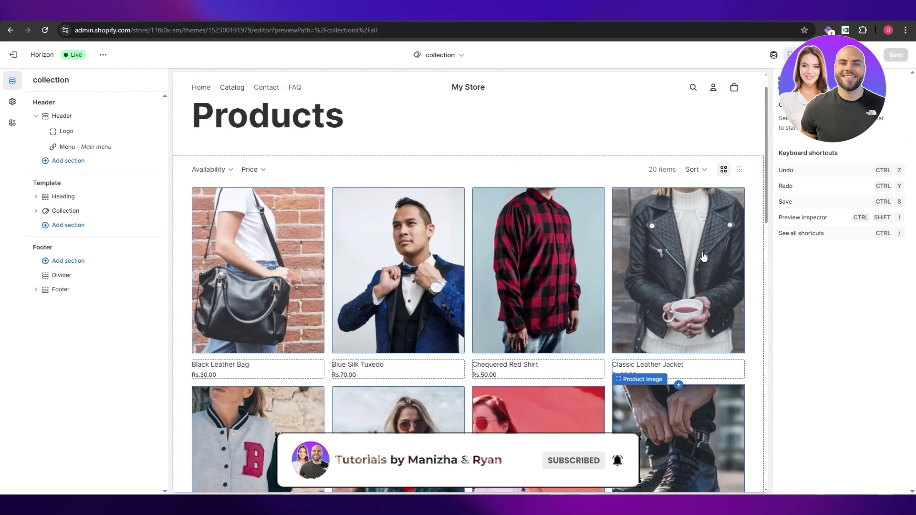